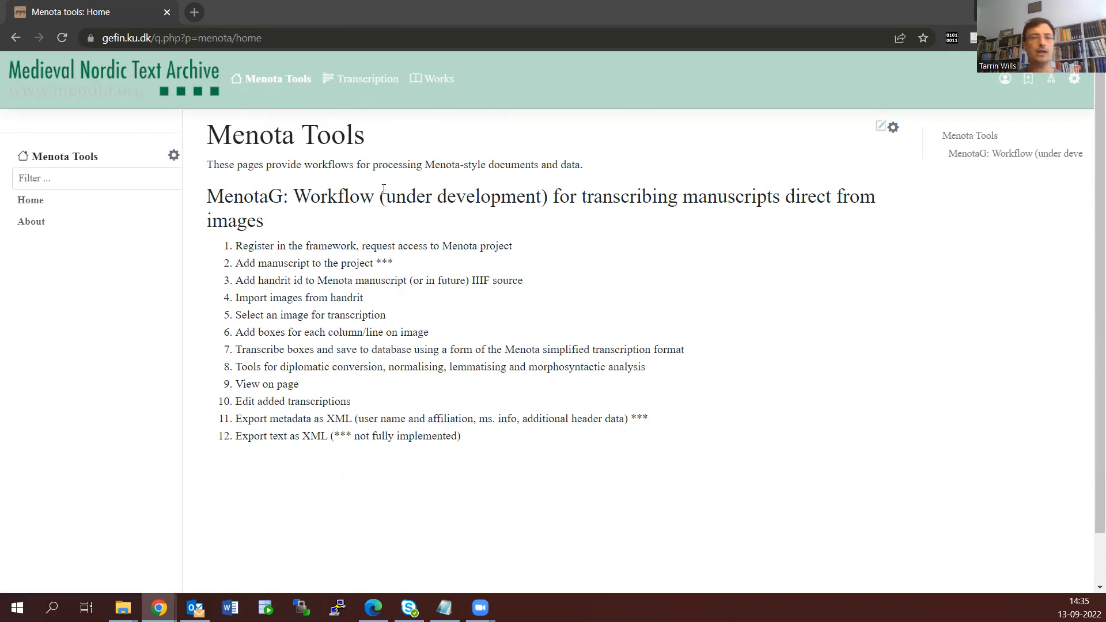
Open the Test: Fríssbók (AM 45 fol) edition for transcription and look through its contents and page images
{"action": "left_click", "coordinate": [327, 82]}
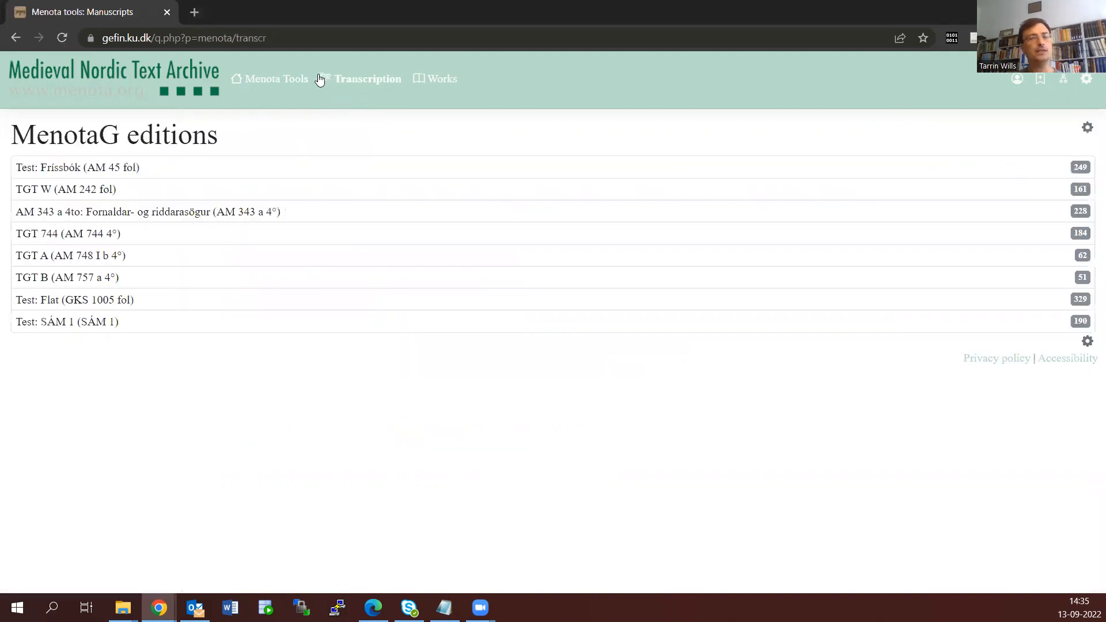
{"action": "left_click", "coordinate": [305, 168]}
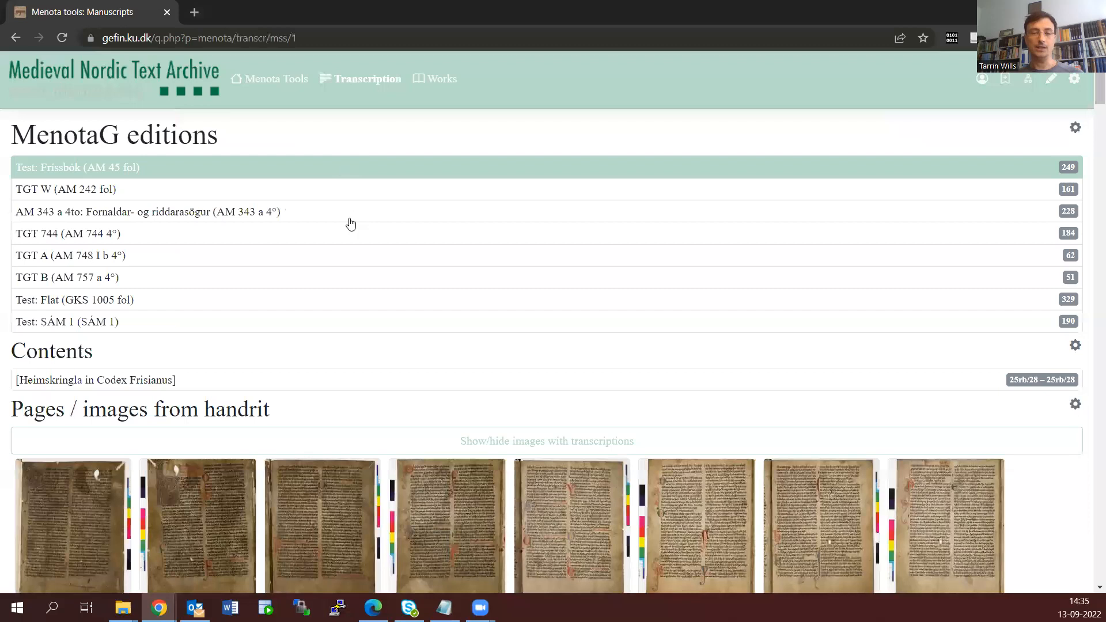
{"action": "scroll", "coordinate": [338, 243], "scroll_direction": "down", "scroll_amount": 4}
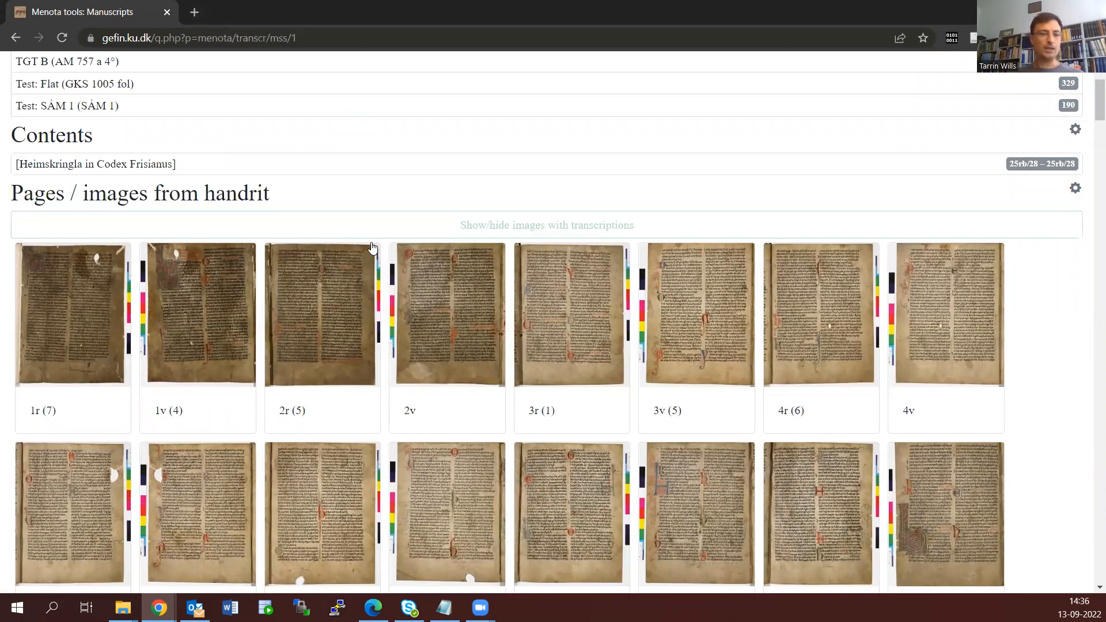
{"action": "scroll", "coordinate": [372, 248], "scroll_direction": "down", "scroll_amount": 2}
{"action": "scroll", "coordinate": [371, 247], "scroll_direction": "up", "scroll_amount": 5}
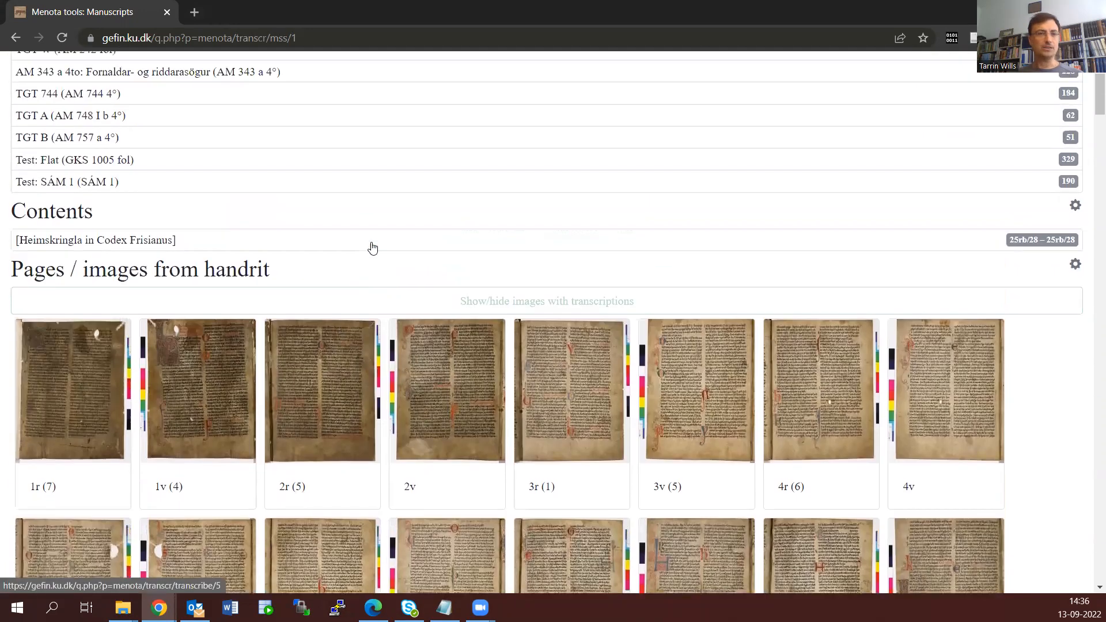
{"action": "scroll", "coordinate": [372, 248], "scroll_direction": "down", "scroll_amount": 2}
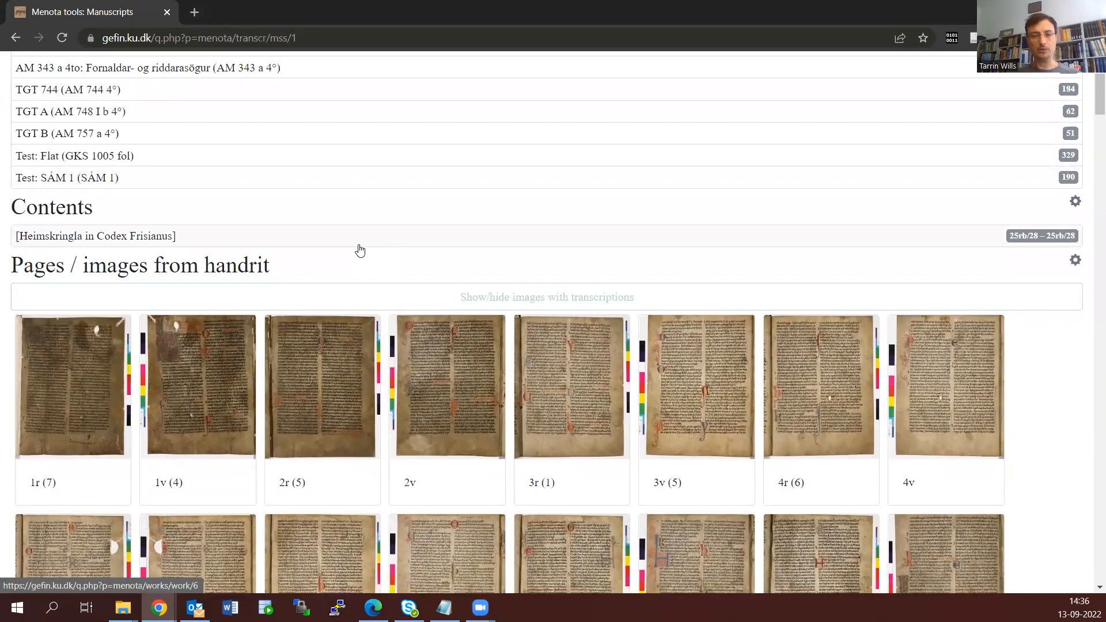
{"action": "scroll", "coordinate": [359, 250], "scroll_direction": "up", "scroll_amount": 3}
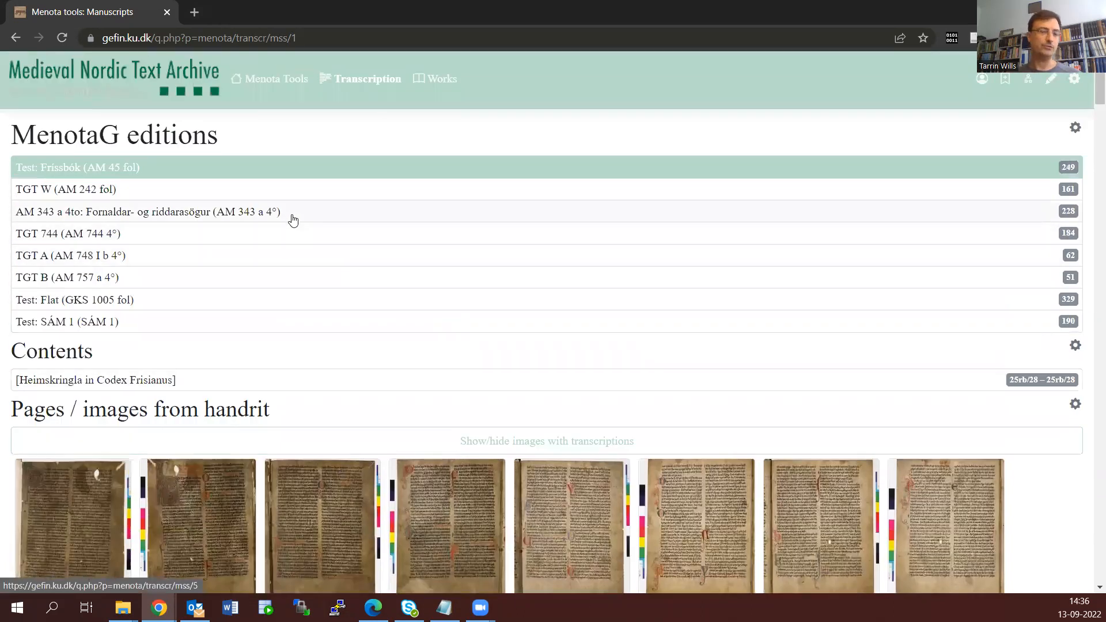
Open page 5r for transcription and look over the manuscript image
{"action": "scroll", "coordinate": [293, 218], "scroll_direction": "down", "scroll_amount": 4}
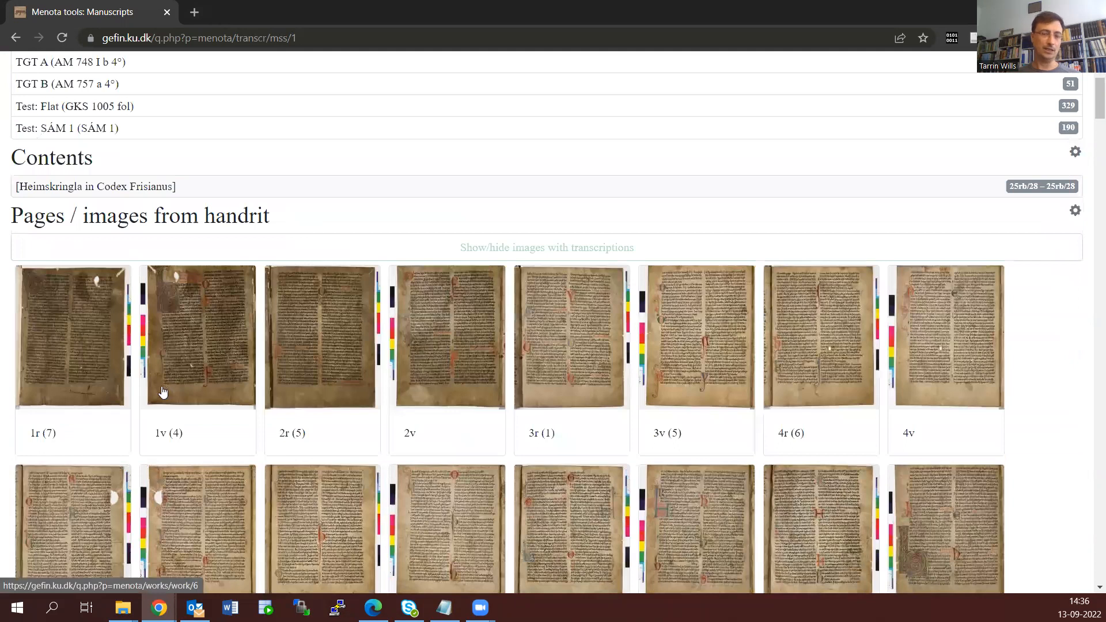
{"action": "scroll", "coordinate": [77, 435], "scroll_direction": "down", "scroll_amount": 2}
{"action": "left_click", "coordinate": [71, 435]}
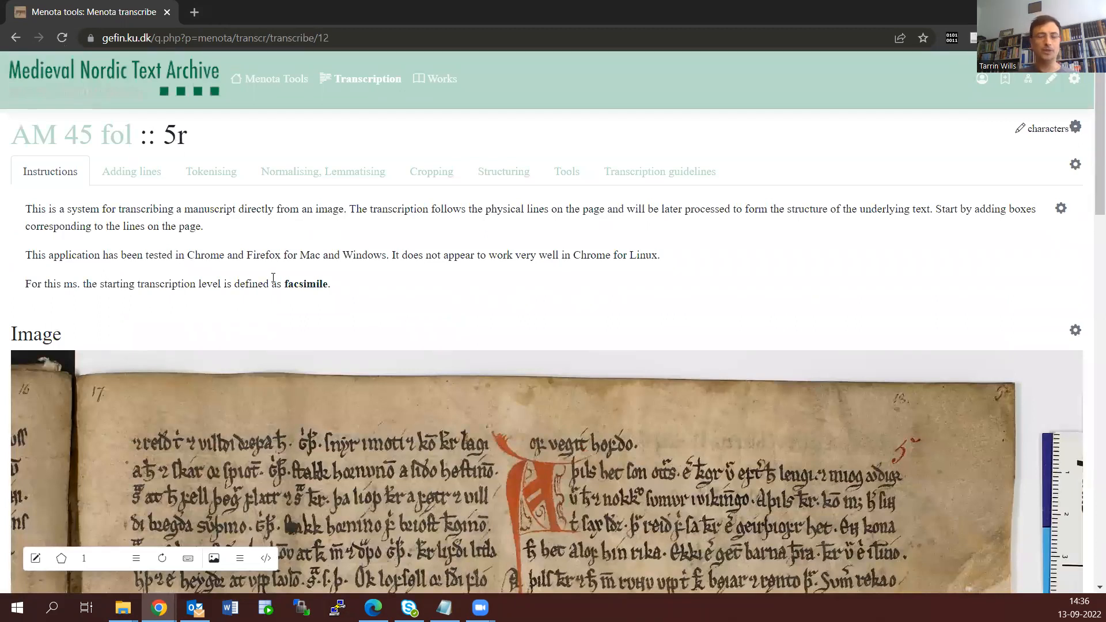
{"action": "scroll", "coordinate": [273, 280], "scroll_direction": "down", "scroll_amount": 2}
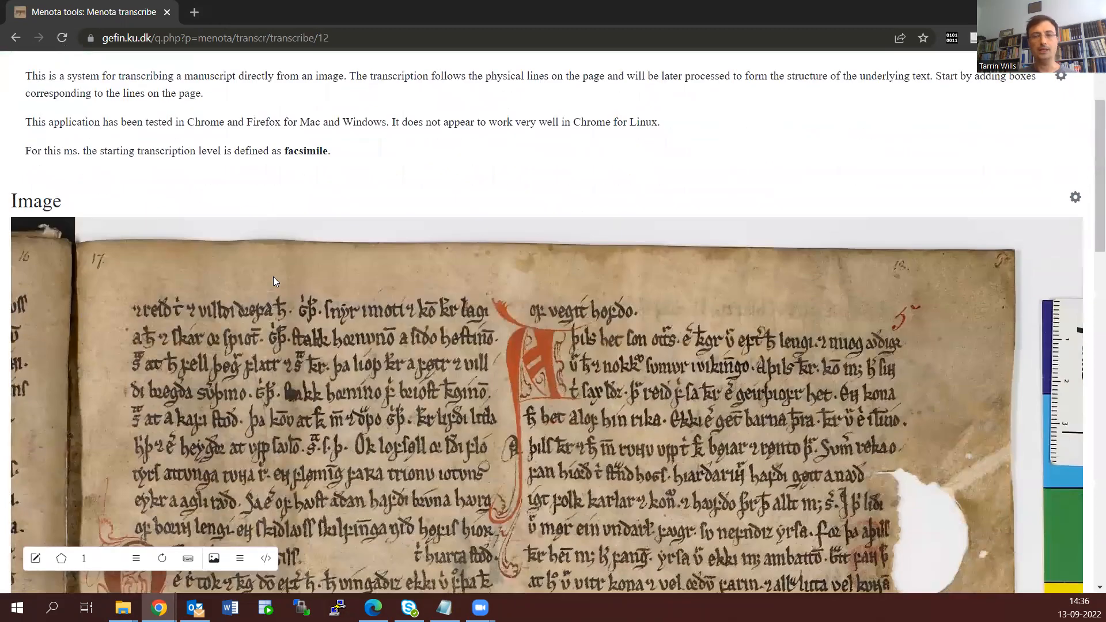
{"action": "scroll", "coordinate": [273, 277], "scroll_direction": "down", "scroll_amount": 8}
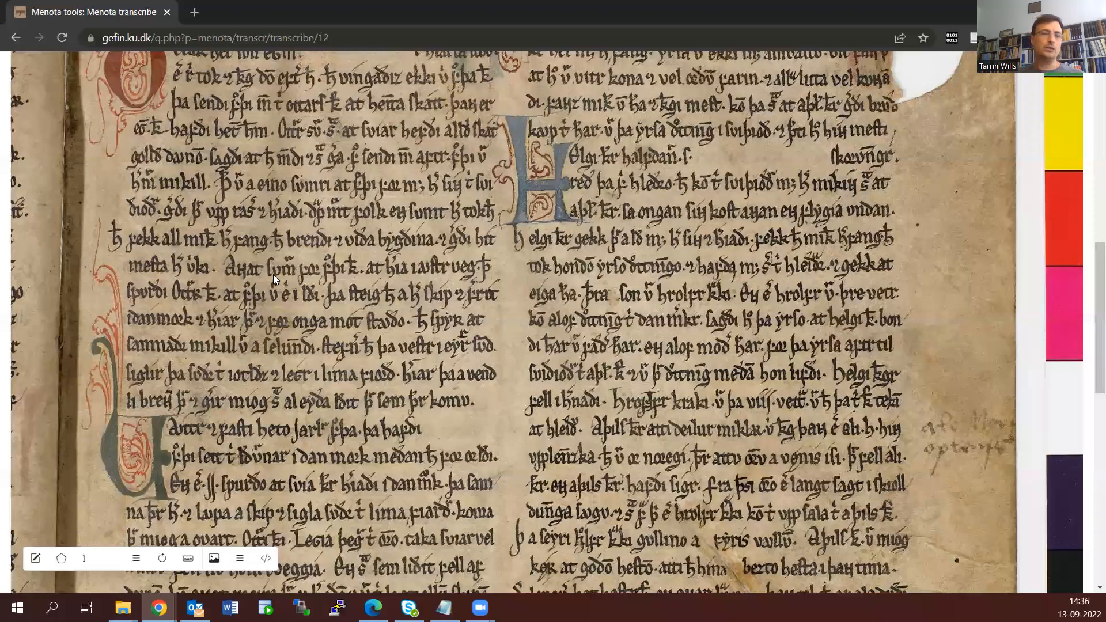
{"action": "scroll", "coordinate": [280, 275], "scroll_direction": "up", "scroll_amount": 10}
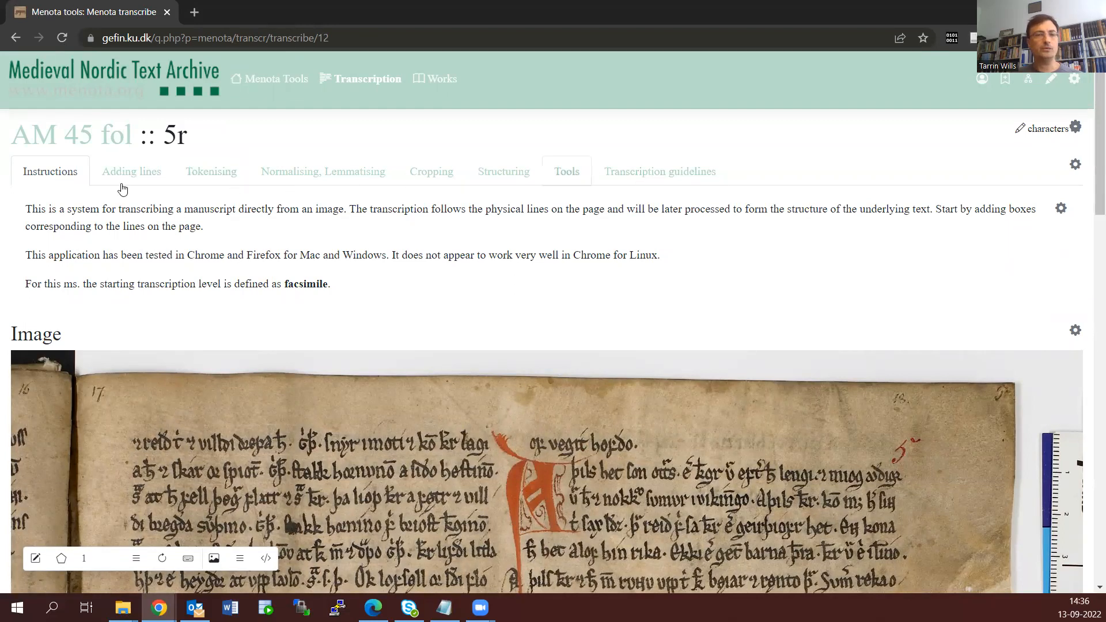
{"action": "scroll", "coordinate": [368, 322], "scroll_direction": "down", "scroll_amount": 2}
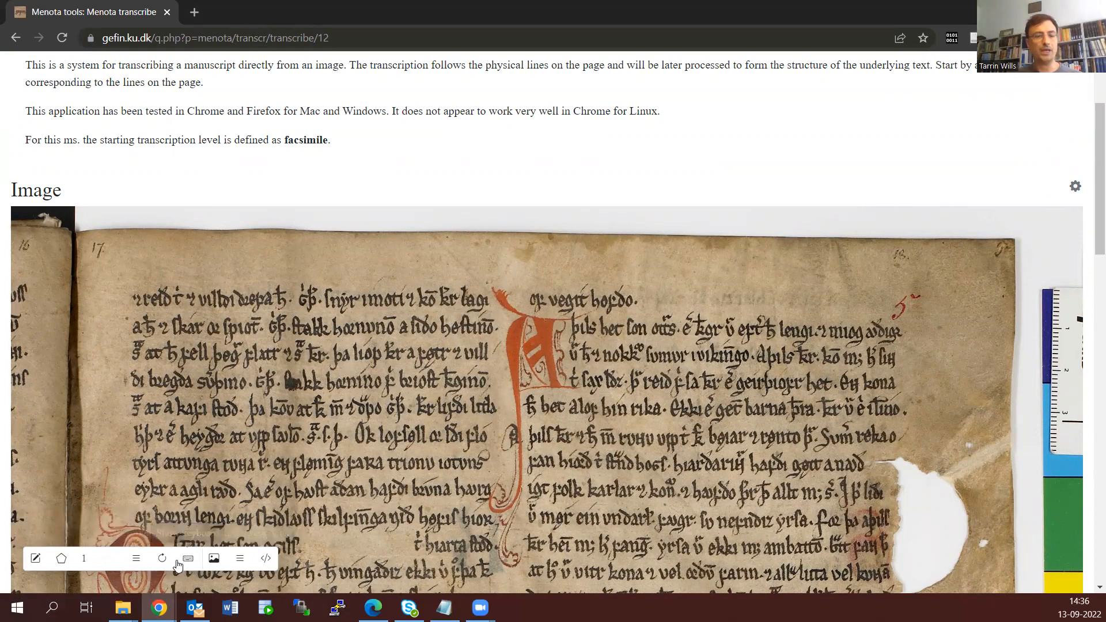
{"action": "left_click", "coordinate": [132, 564]}
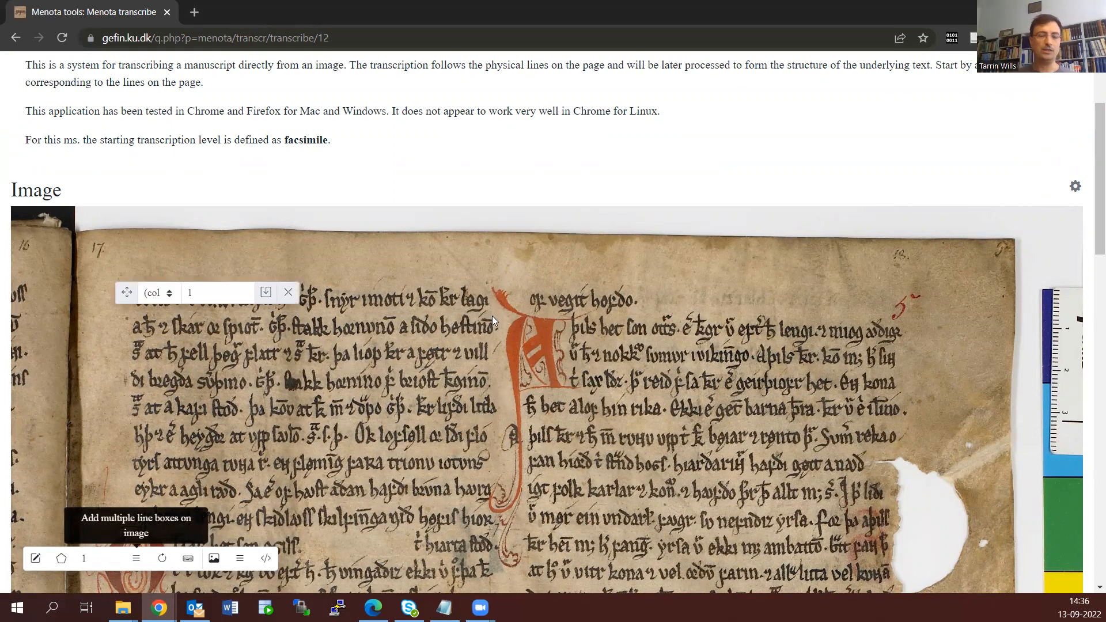
{"action": "left_click_drag", "start_coordinate": [499, 312], "coordinate": [168, 361]}
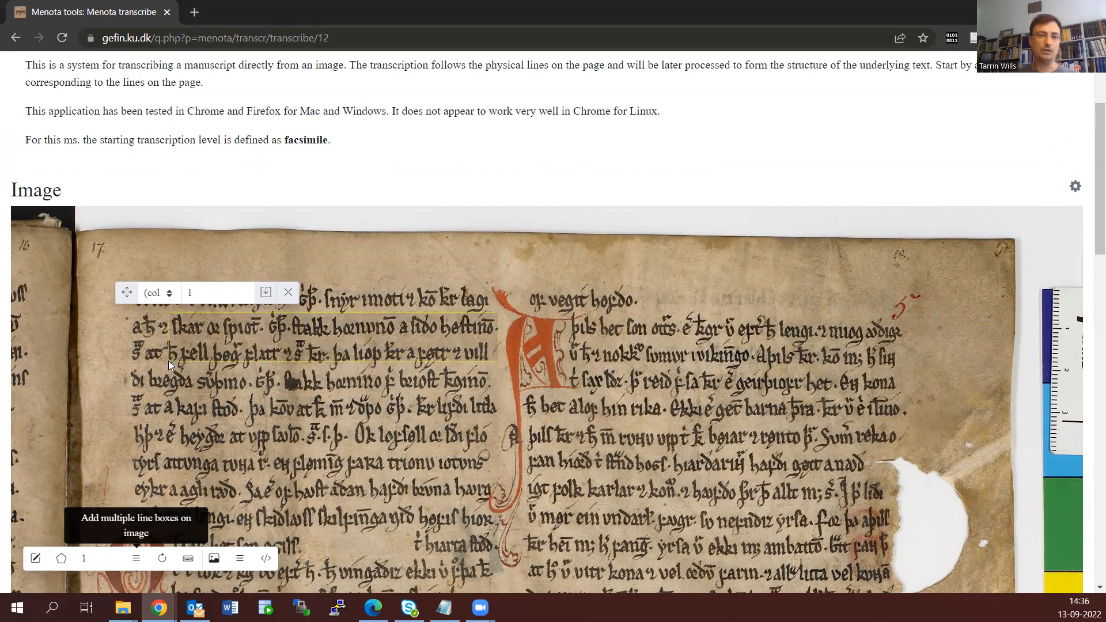
{"action": "left_click", "coordinate": [285, 301]}
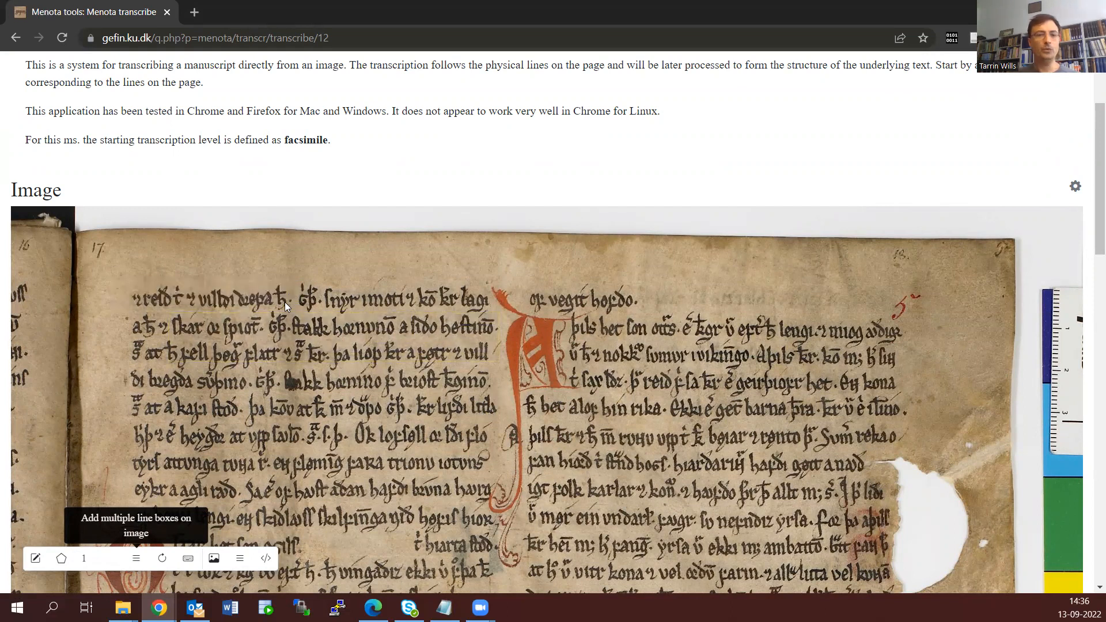
Draw a block of 9 line boxes over the first nine text lines of the page's first column
{"action": "left_click", "coordinate": [109, 556]}
{"action": "left_click", "coordinate": [109, 556]}
{"action": "left_click", "coordinate": [111, 556]}
{"action": "scroll", "coordinate": [151, 445], "scroll_direction": "down", "scroll_amount": 3}
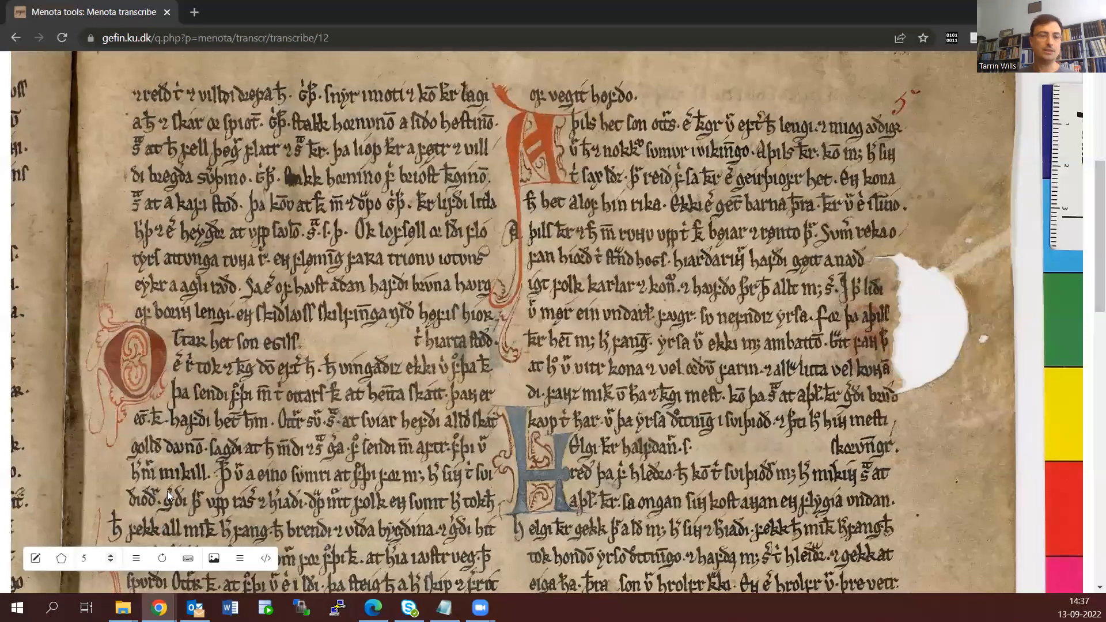
{"action": "scroll", "coordinate": [193, 291], "scroll_direction": "up", "scroll_amount": 1}
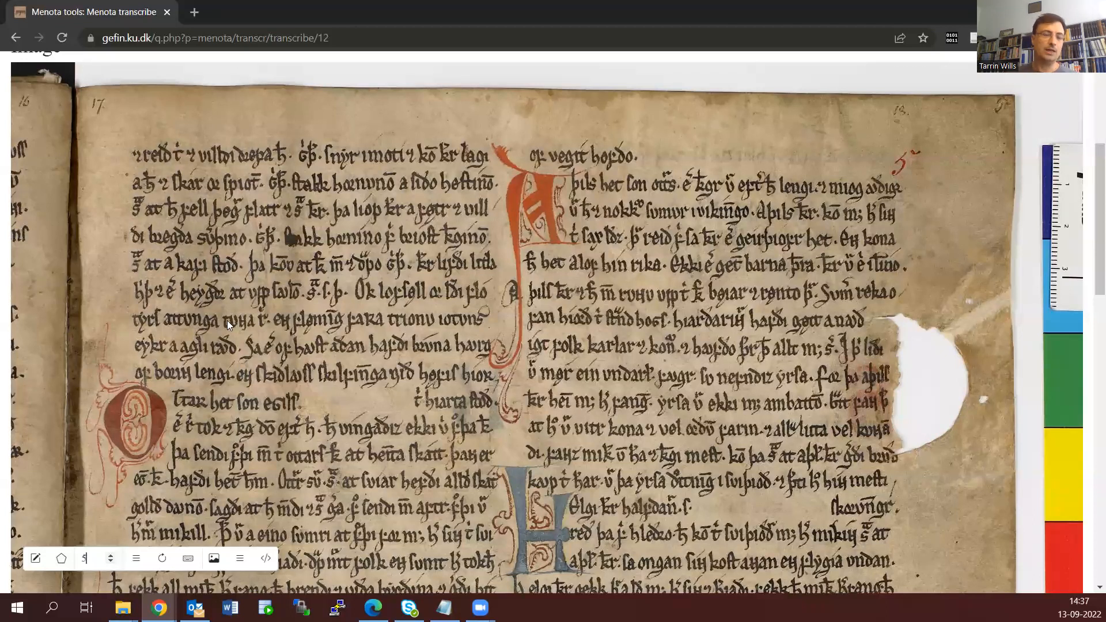
{"action": "left_click", "coordinate": [113, 556]}
{"action": "left_click", "coordinate": [113, 557]}
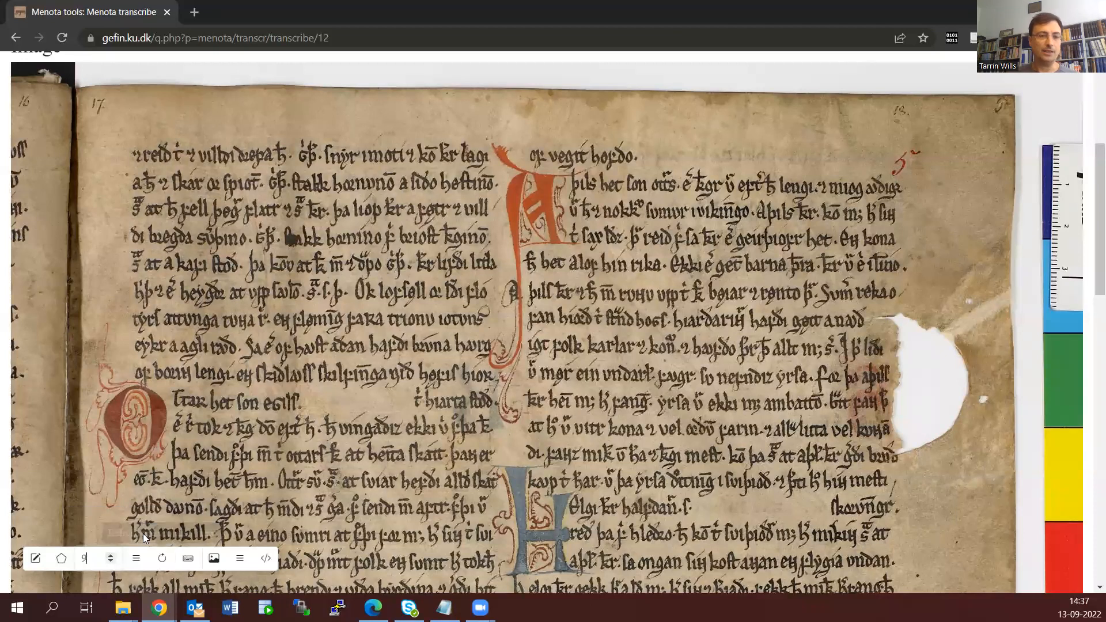
{"action": "left_click", "coordinate": [137, 559]}
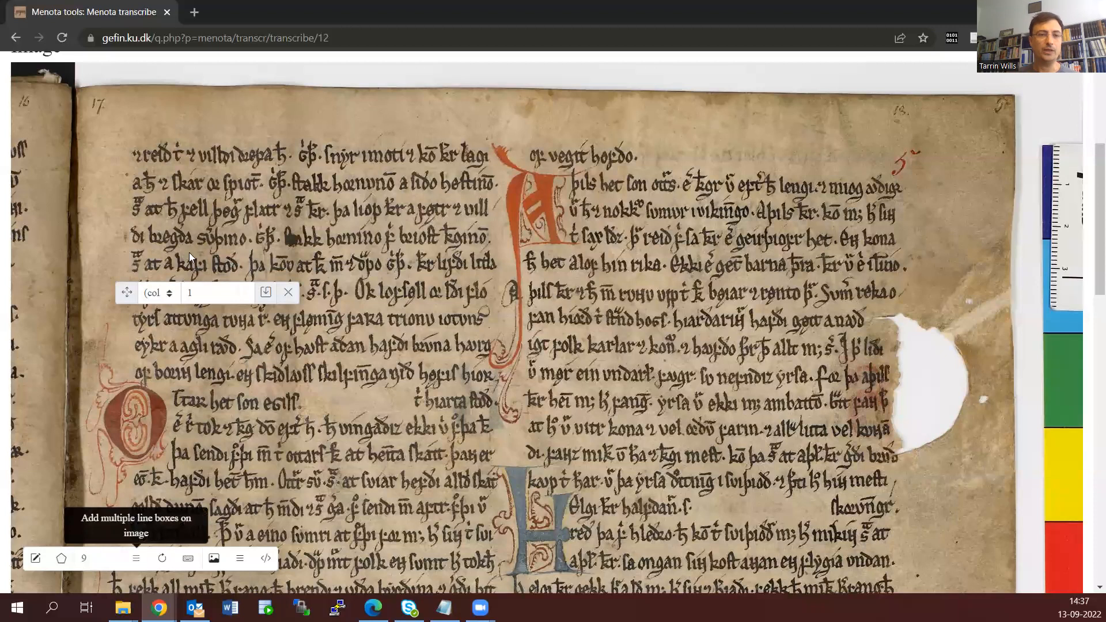
{"action": "left_click_drag", "start_coordinate": [121, 293], "coordinate": [599, 251]}
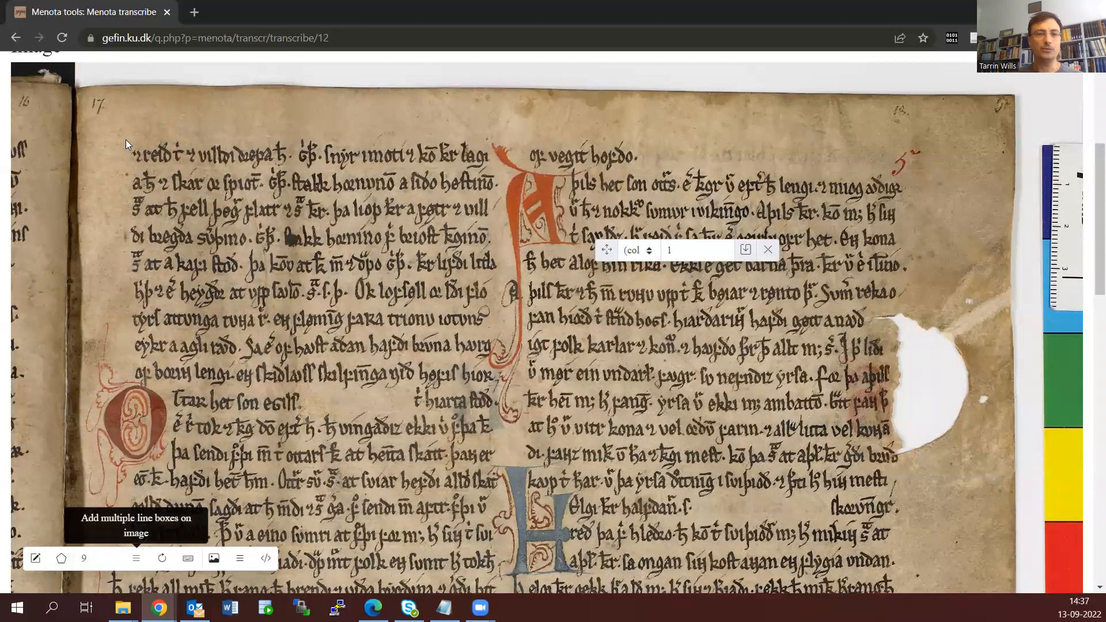
{"action": "mouse_move", "coordinate": [127, 140]}
{"action": "left_mouse_down"}
{"action": "mouse_move", "coordinate": [262, 257]}
{"action": "mouse_move", "coordinate": [446, 356]}
{"action": "mouse_move", "coordinate": [493, 400]}
{"action": "mouse_move", "coordinate": [504, 389]}
{"action": "left_mouse_up"}
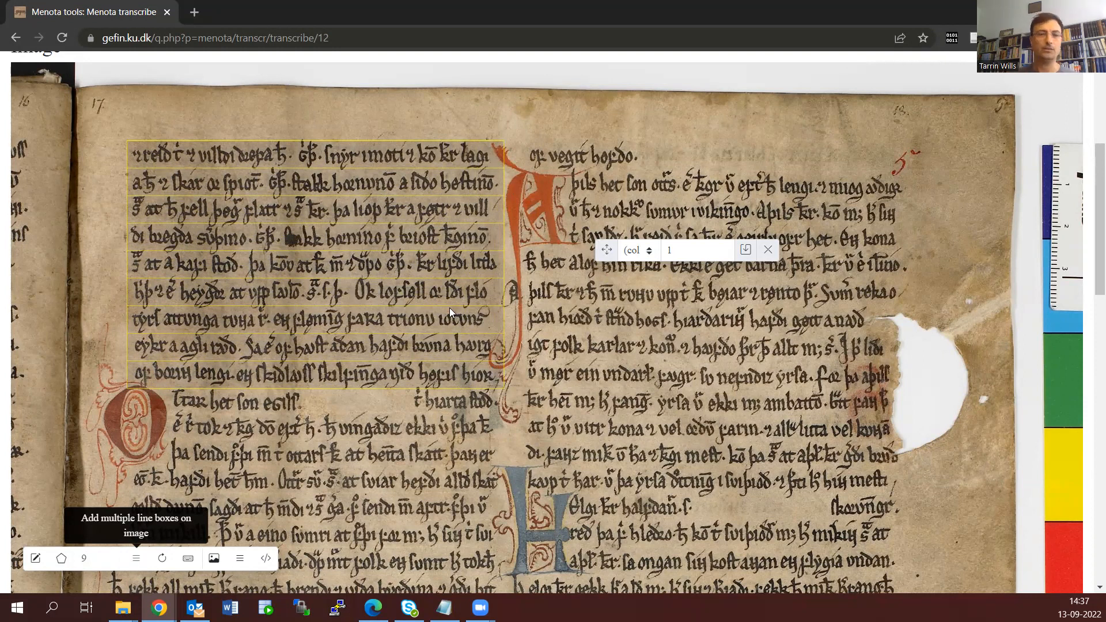
Assign the drawn line boxes to col. a, numbered from line 1, and save them
{"action": "left_click", "coordinate": [635, 251]}
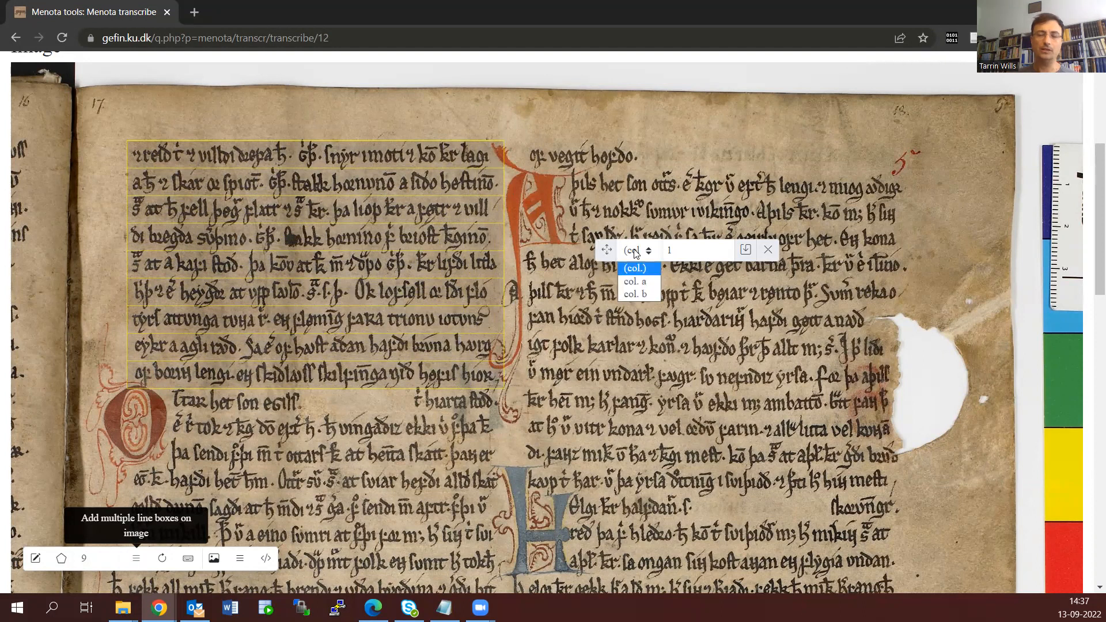
{"action": "left_click", "coordinate": [635, 283]}
{"action": "left_click", "coordinate": [701, 248]}
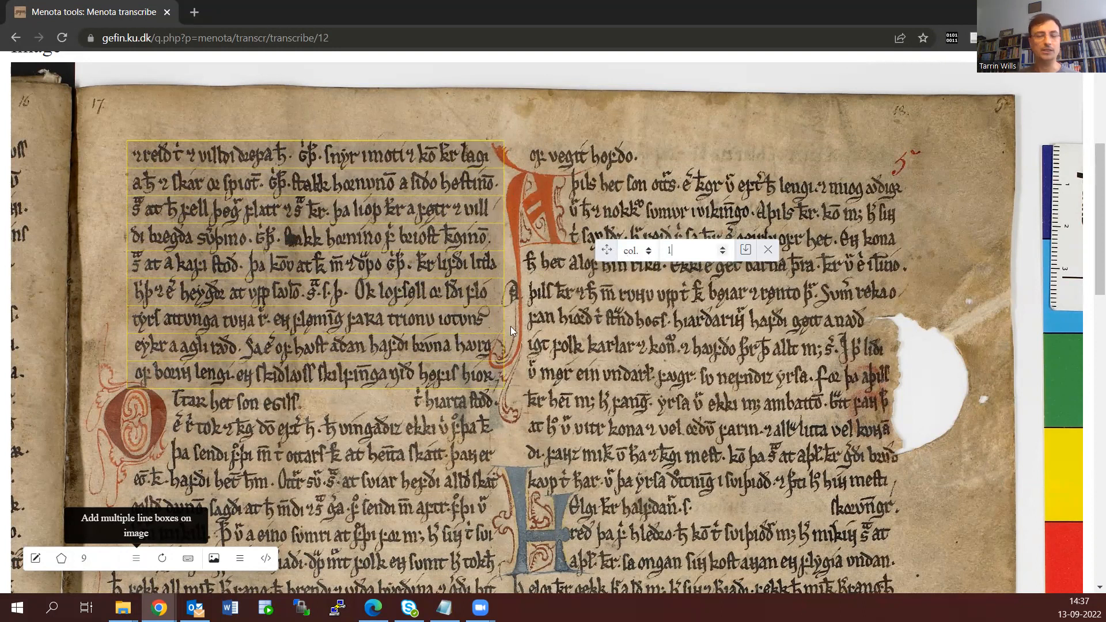
{"action": "left_click", "coordinate": [746, 253]}
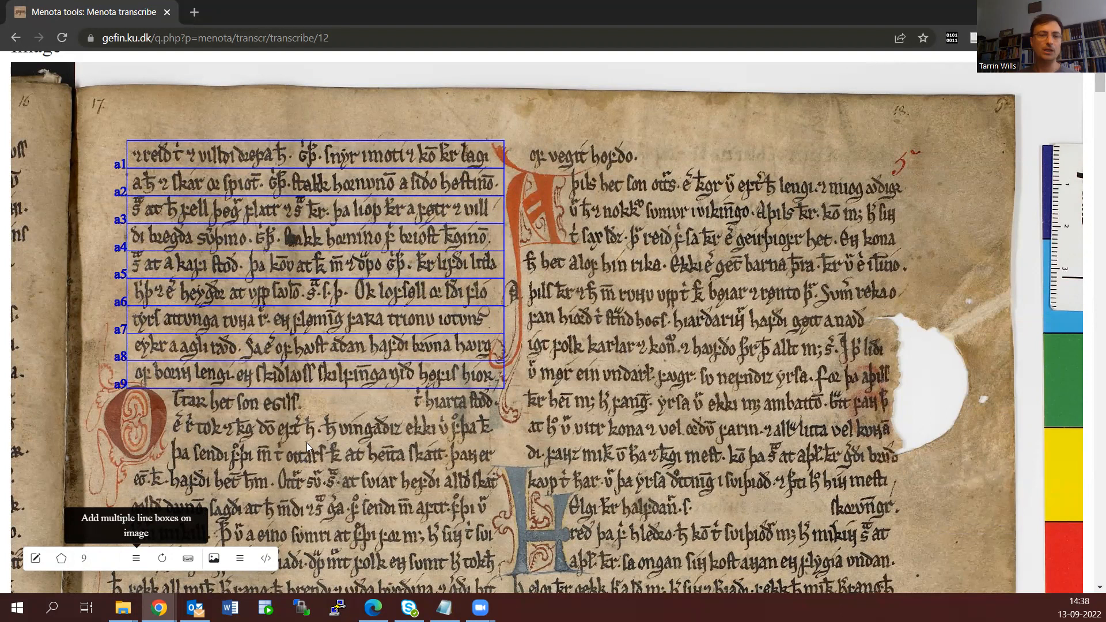
Outline a single irregular line box around the large red initial and the text line directly below box a9
{"action": "scroll", "coordinate": [308, 437], "scroll_direction": "down", "scroll_amount": 1}
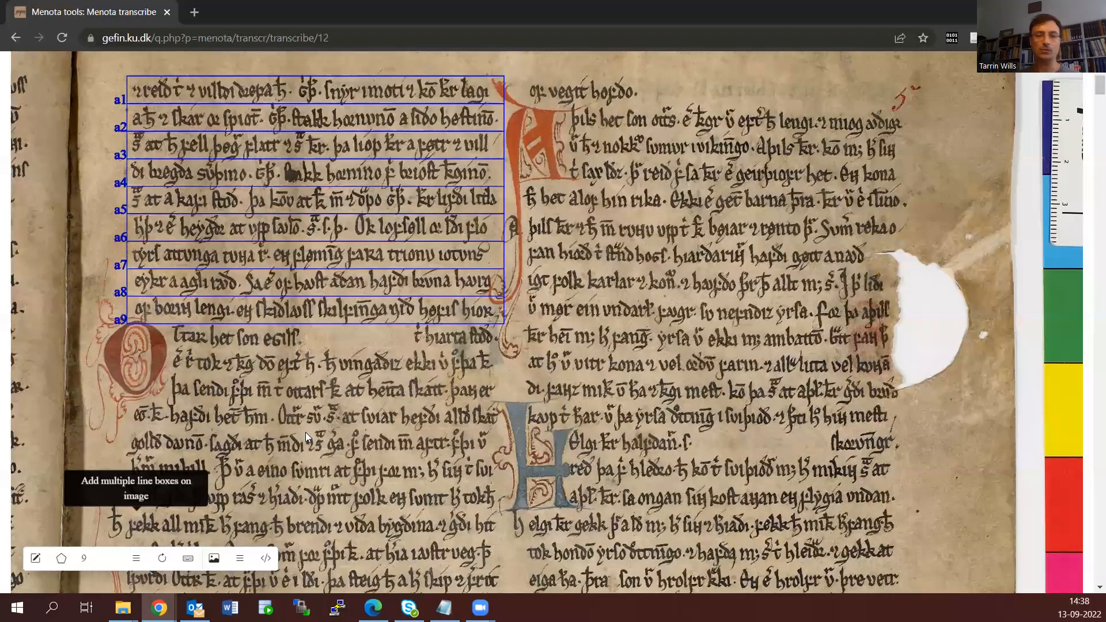
{"action": "scroll", "coordinate": [305, 432], "scroll_direction": "down", "scroll_amount": 20}
{"action": "scroll", "coordinate": [305, 432], "scroll_direction": "up", "scroll_amount": 6}
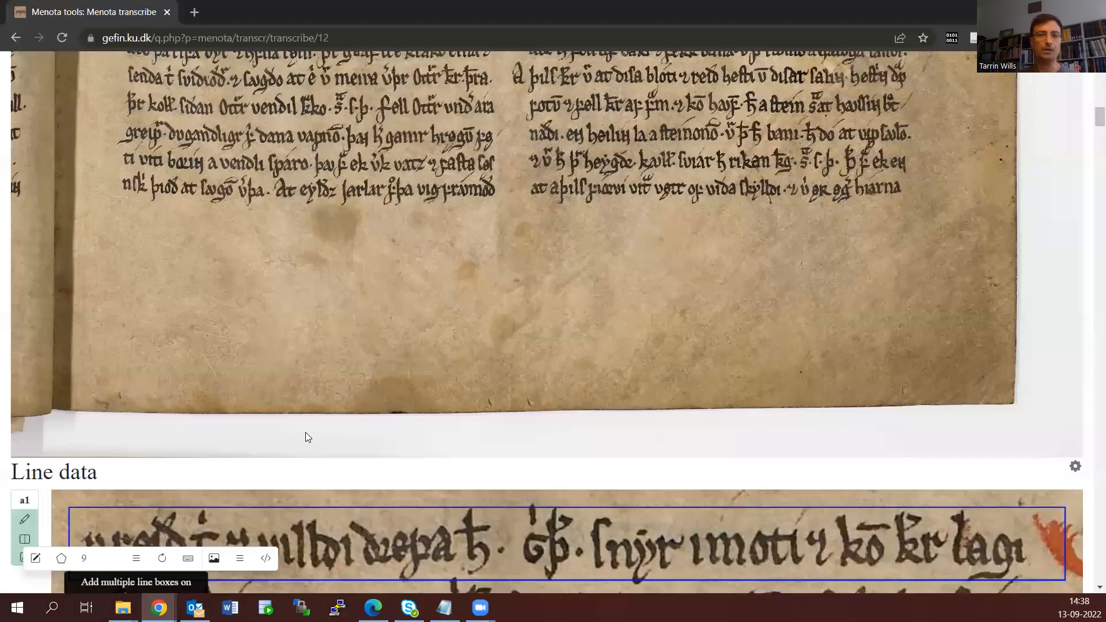
{"action": "scroll", "coordinate": [305, 432], "scroll_direction": "up", "scroll_amount": 8}
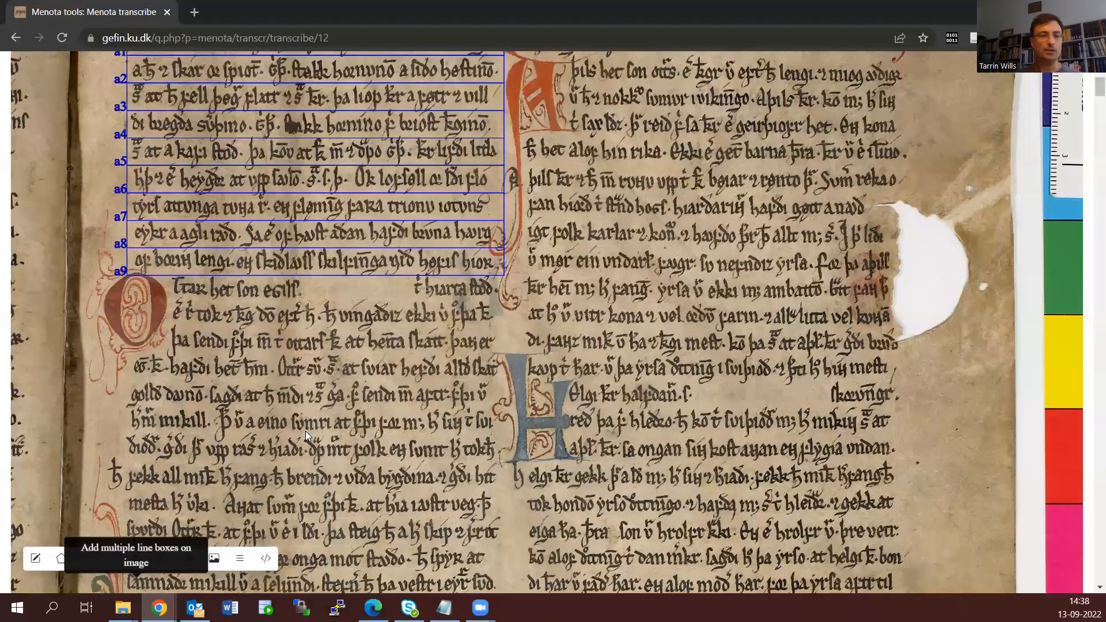
{"action": "scroll", "coordinate": [306, 431], "scroll_direction": "up", "scroll_amount": 1}
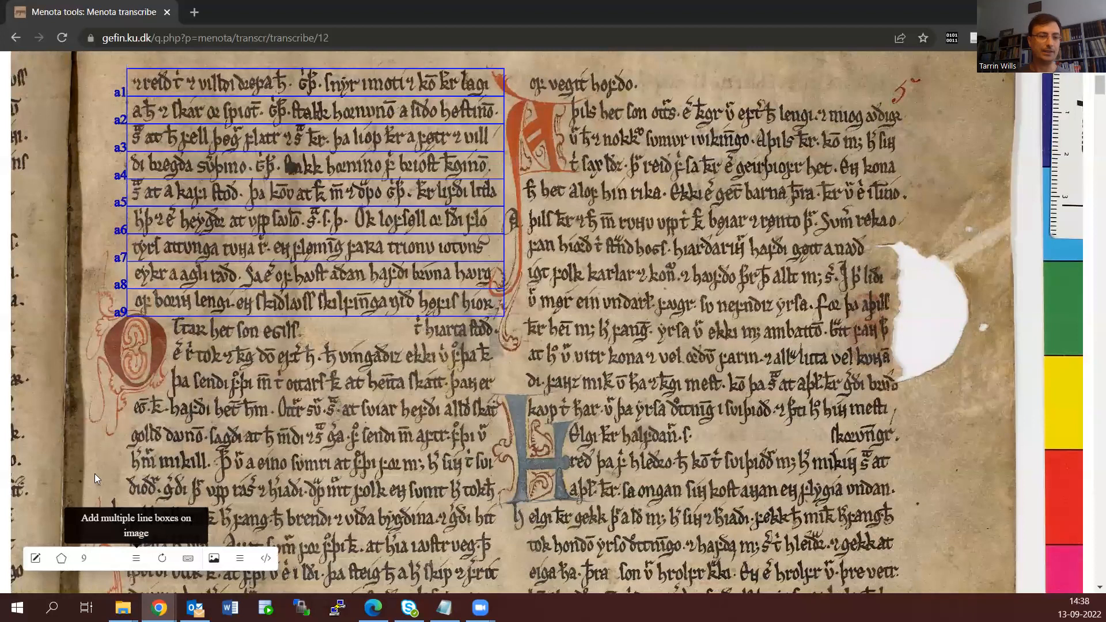
{"action": "left_click", "coordinate": [35, 559]}
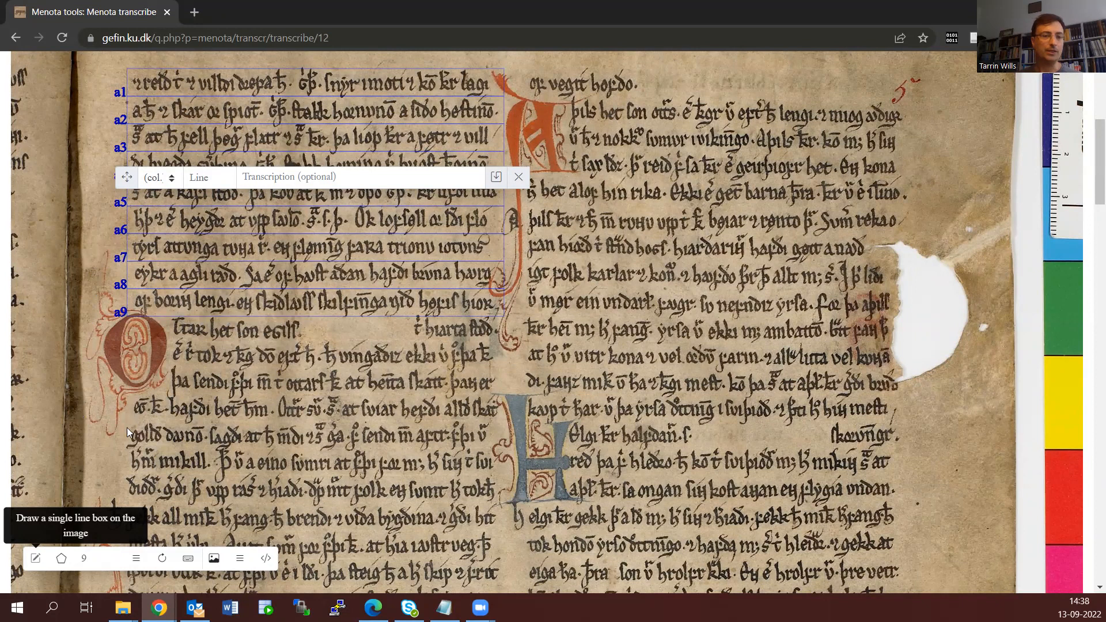
{"action": "left_click", "coordinate": [84, 415]}
{"action": "left_click", "coordinate": [76, 347]}
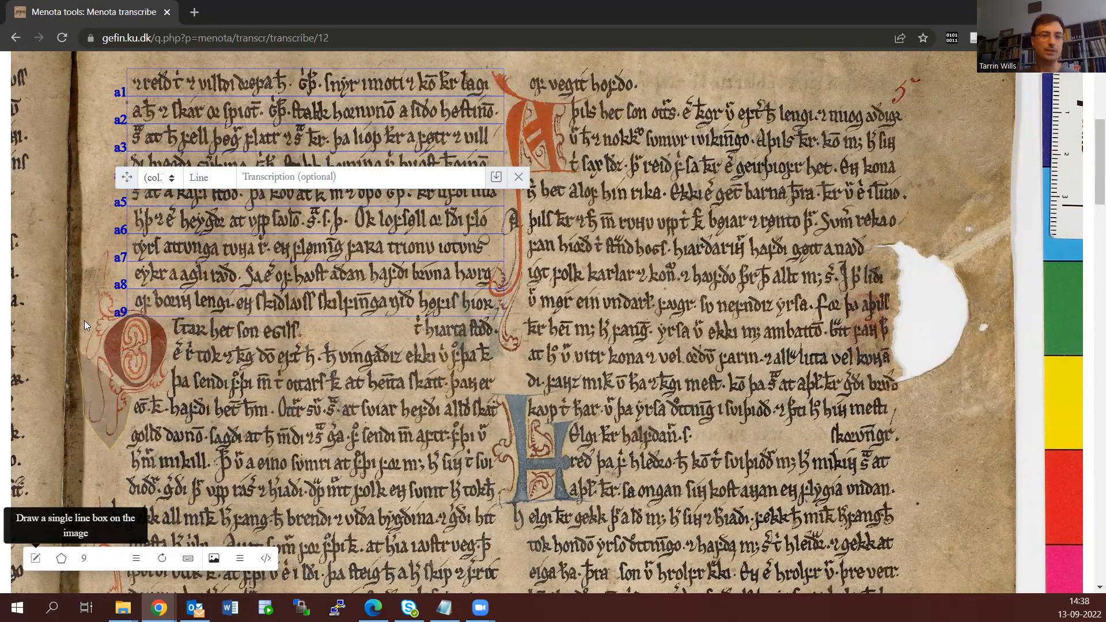
{"action": "left_click", "coordinate": [85, 319]}
{"action": "left_click", "coordinate": [95, 290]}
{"action": "left_click", "coordinate": [99, 250]}
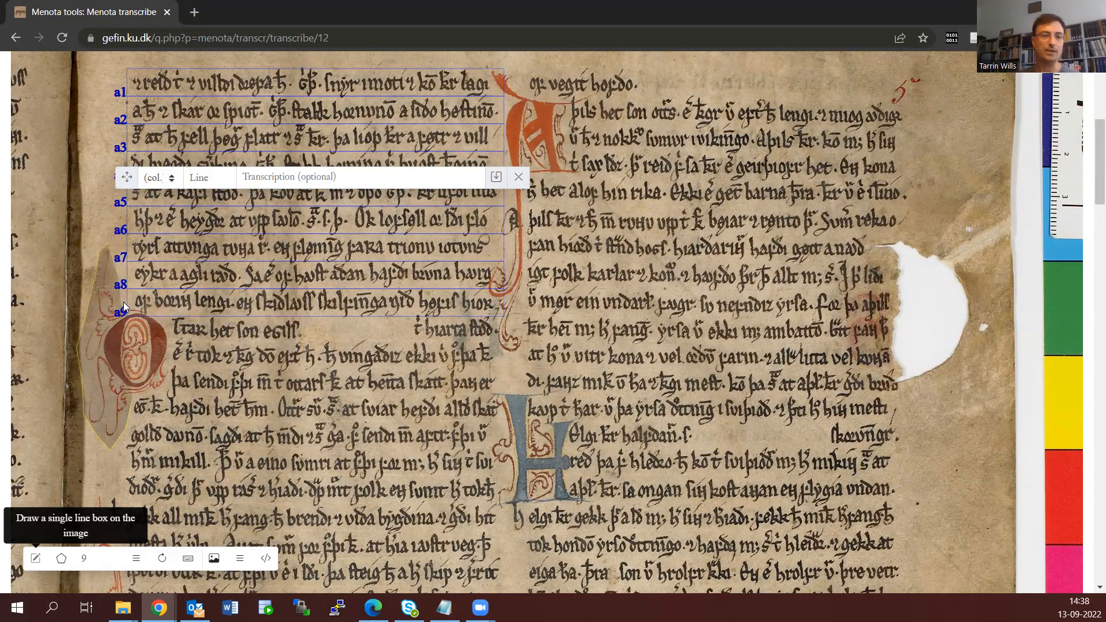
{"action": "left_click", "coordinate": [139, 305]}
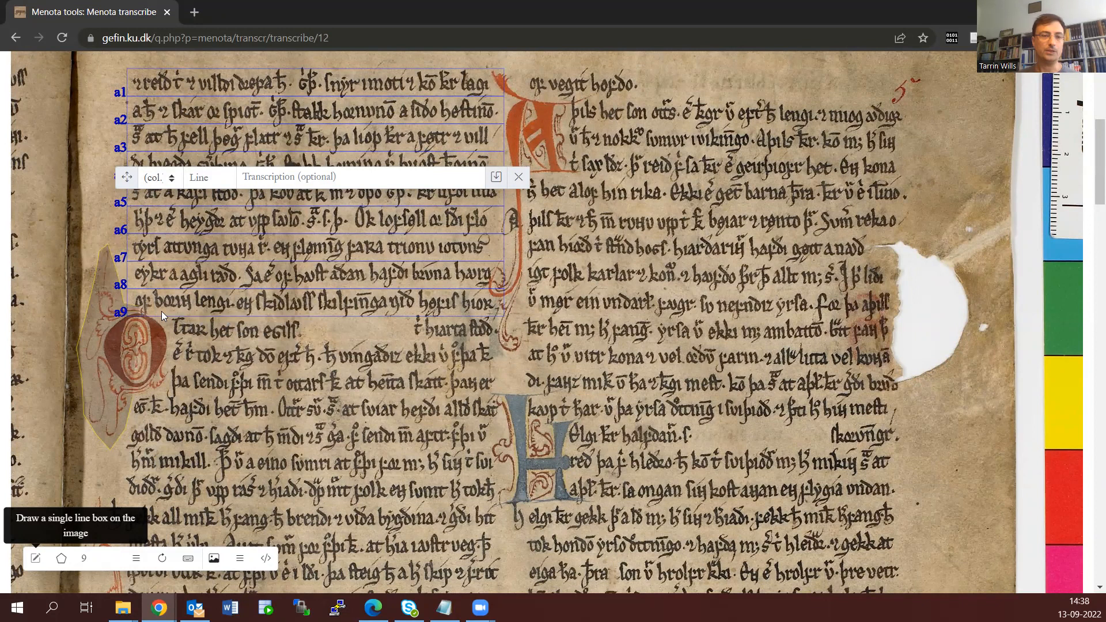
{"action": "left_click", "coordinate": [241, 314]}
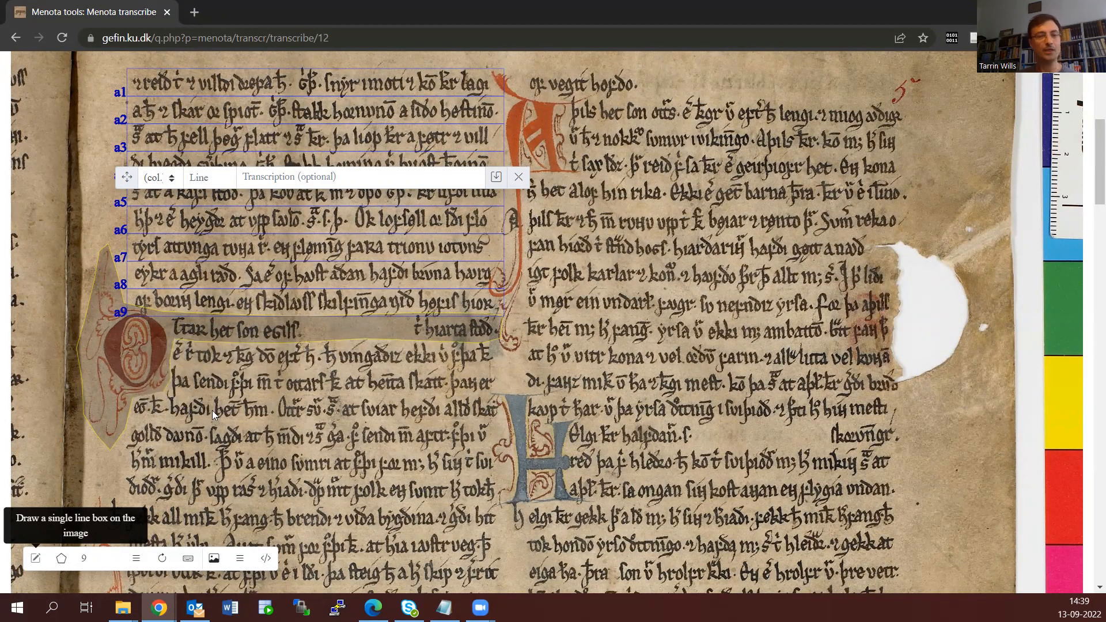
Assign the irregular line box around the red initial to col. a, line 10, and save it
{"action": "left_click", "coordinate": [166, 179]}
{"action": "left_click", "coordinate": [174, 205]}
{"action": "left_click", "coordinate": [207, 177]}
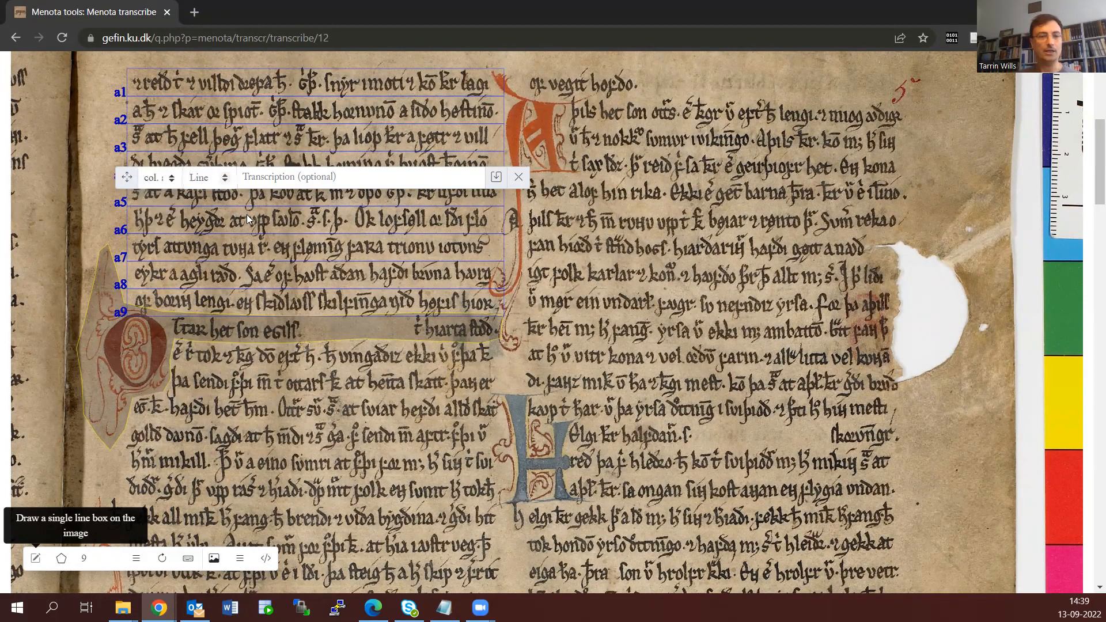
{"action": "type", "text": "10"}
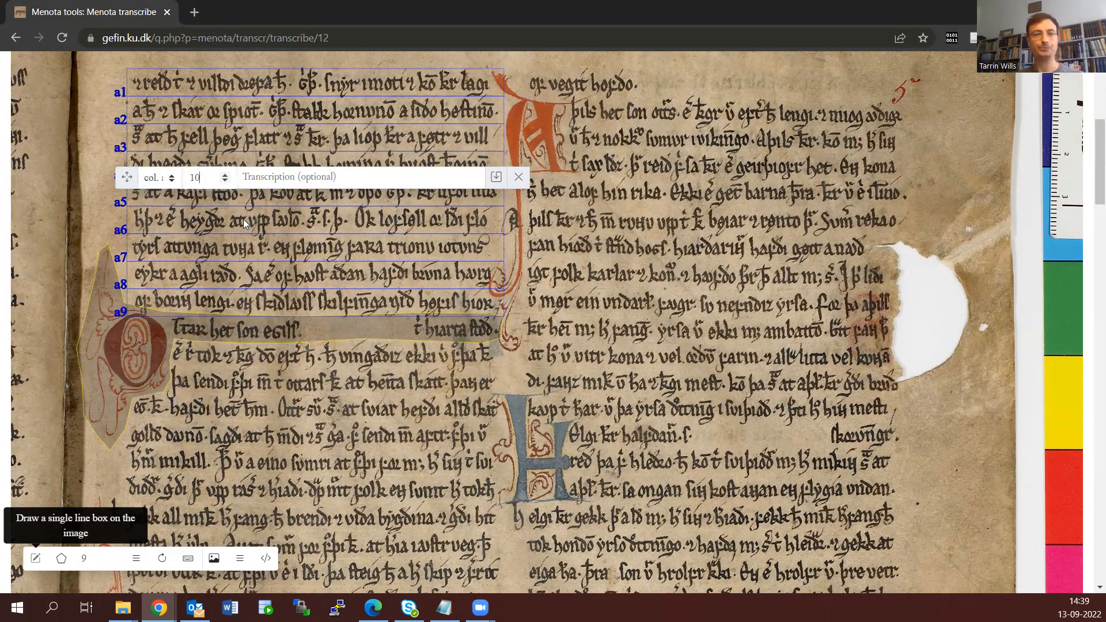
{"action": "left_click", "coordinate": [495, 178]}
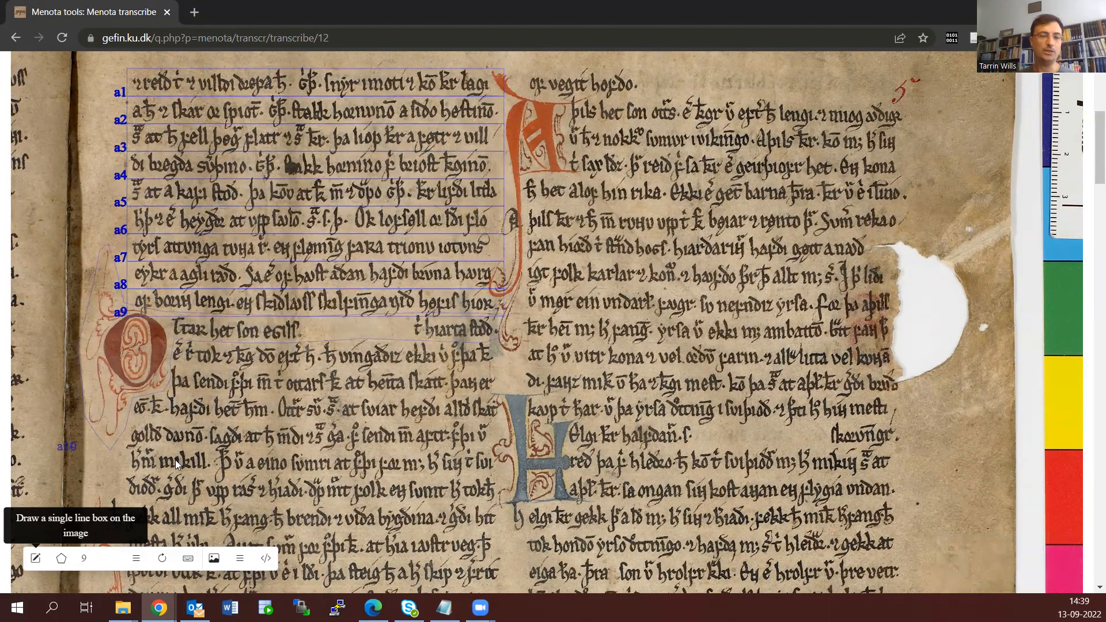
Look through the line transcription entries for a1 to a10, examining how the irregular outline around the red initial is displayed
{"action": "left_click", "coordinate": [240, 562]}
{"action": "scroll", "coordinate": [279, 445], "scroll_direction": "down", "scroll_amount": 6}
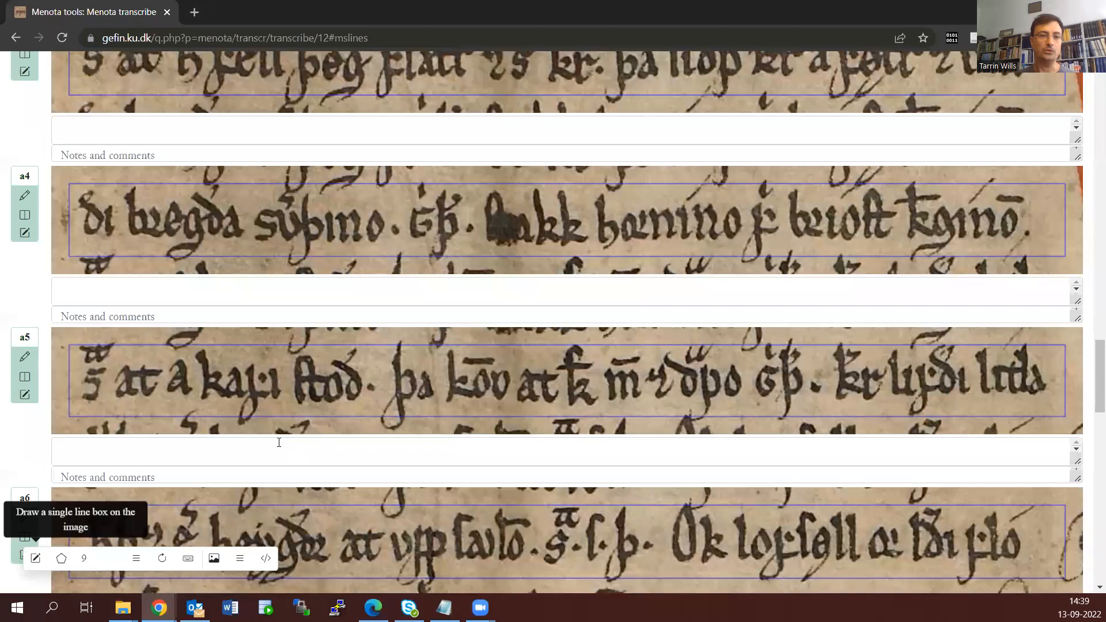
{"action": "scroll", "coordinate": [278, 443], "scroll_direction": "down", "scroll_amount": 15}
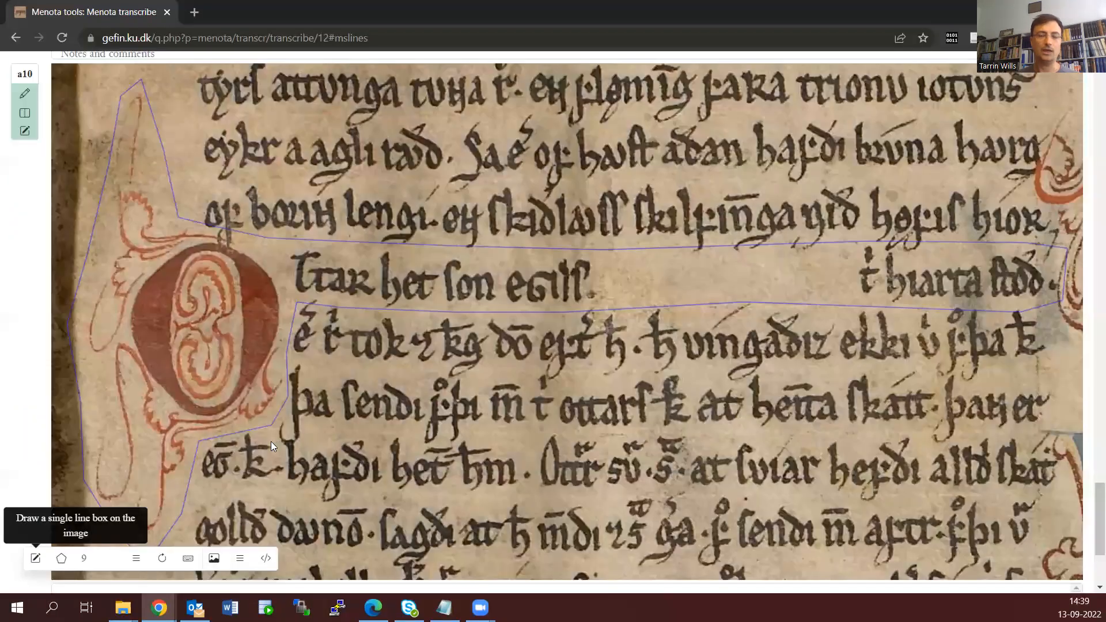
{"action": "scroll", "coordinate": [276, 441], "scroll_direction": "down", "scroll_amount": 1}
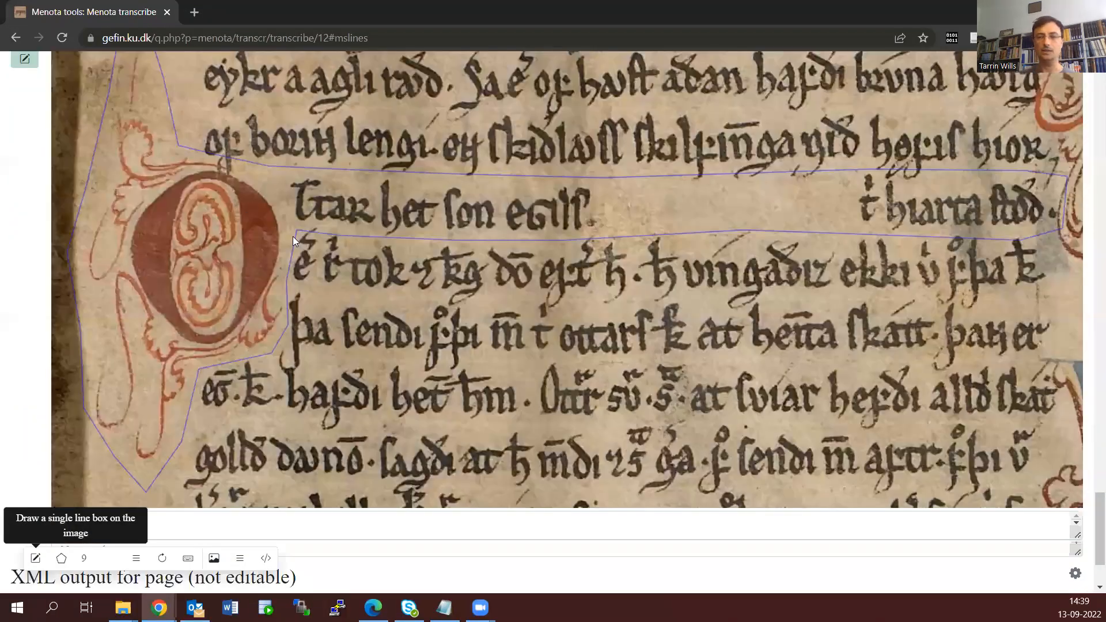
{"action": "scroll", "coordinate": [335, 275], "scroll_direction": "up", "scroll_amount": 1}
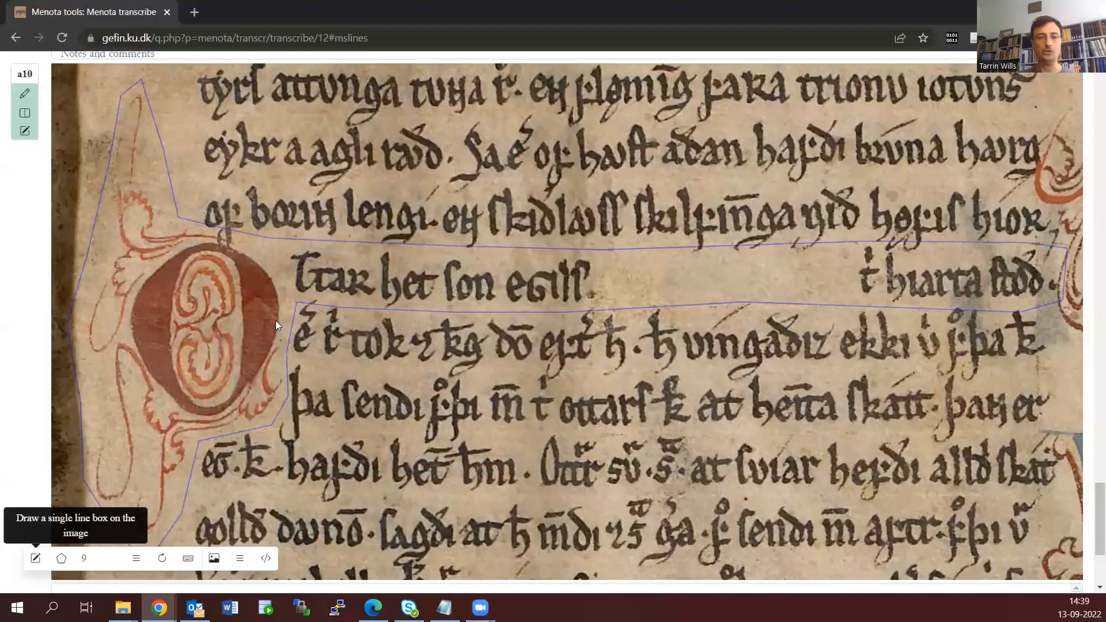
{"action": "scroll", "coordinate": [298, 431], "scroll_direction": "down", "scroll_amount": 3}
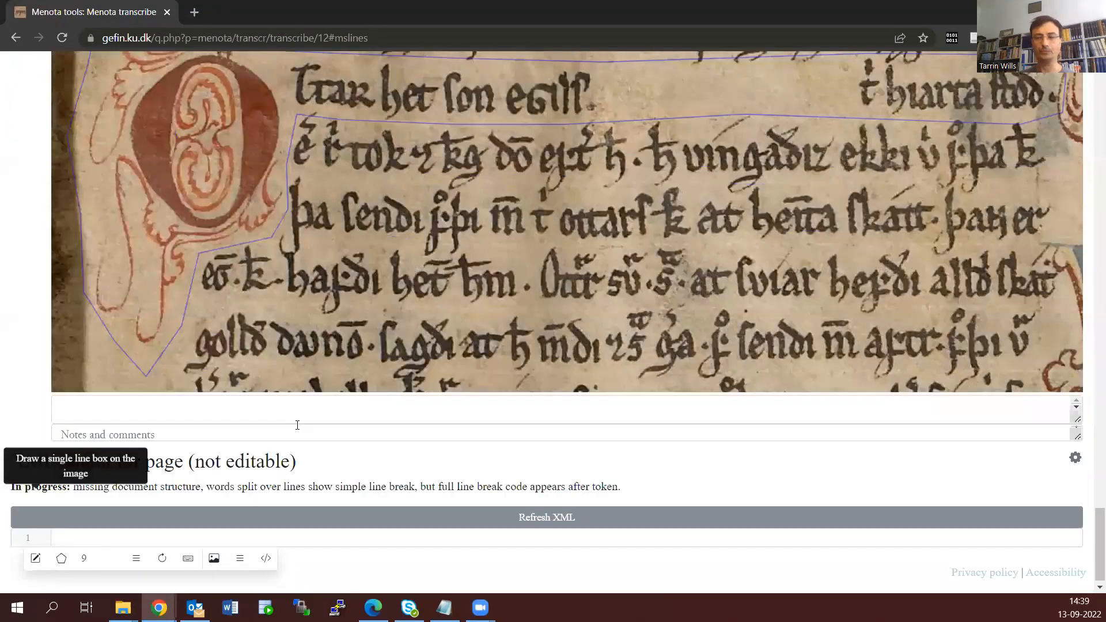
{"action": "scroll", "coordinate": [295, 419], "scroll_direction": "down", "scroll_amount": 1}
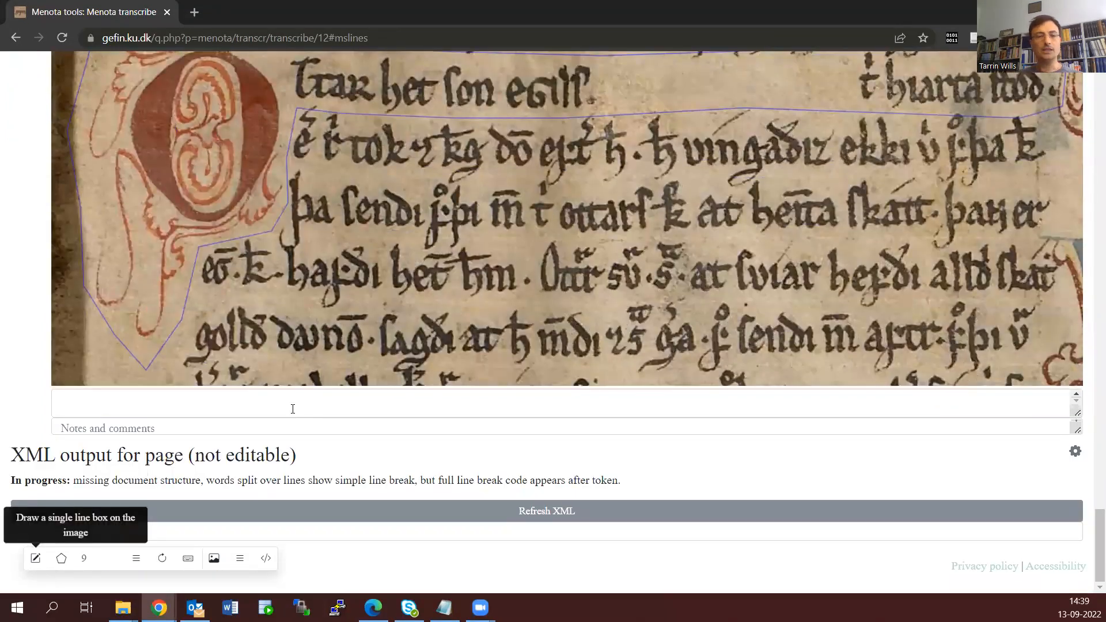
{"action": "scroll", "coordinate": [248, 448], "scroll_direction": "up", "scroll_amount": 8}
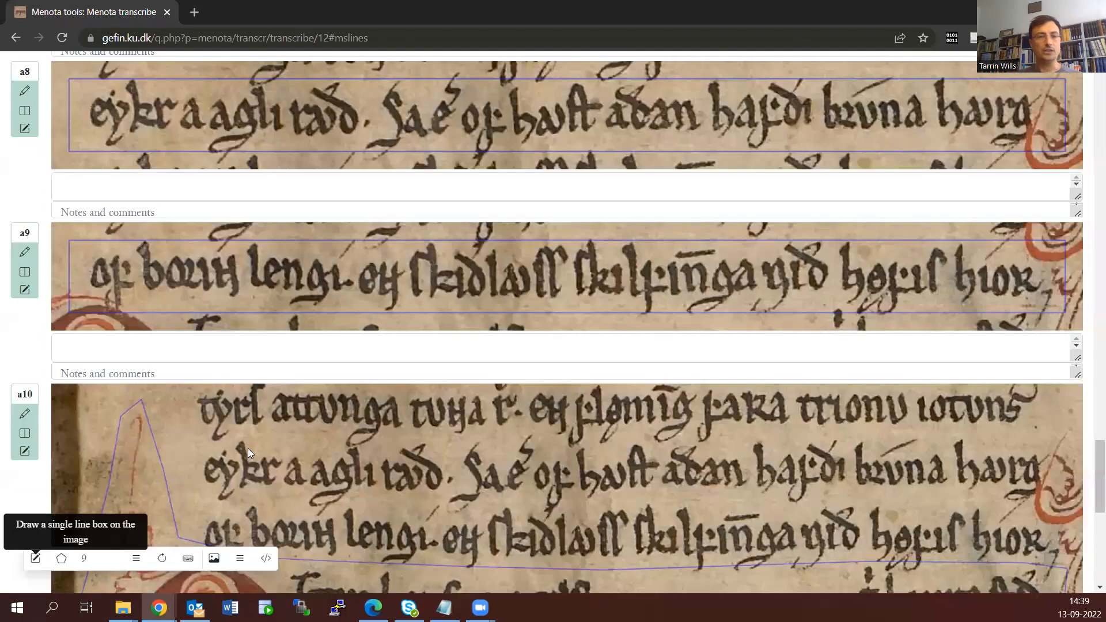
{"action": "scroll", "coordinate": [248, 448], "scroll_direction": "up", "scroll_amount": 14}
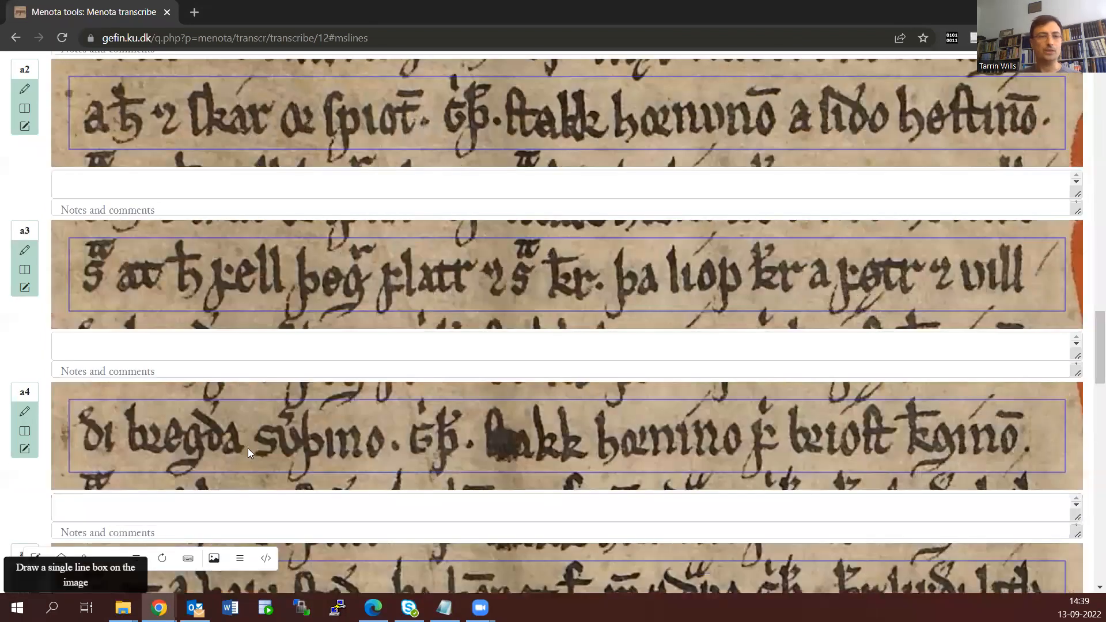
{"action": "scroll", "coordinate": [247, 448], "scroll_direction": "up", "scroll_amount": 5}
Show the MUFI character palette for transcribing line a1, and open and close the editor for its replace-as-you-type characters
{"action": "left_click", "coordinate": [219, 344]}
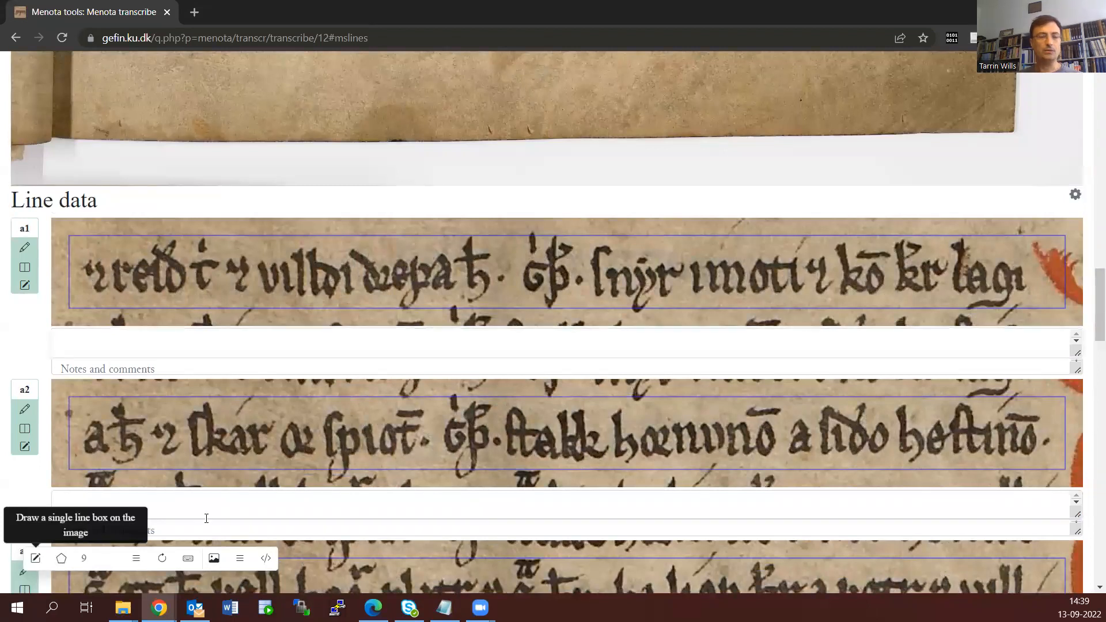
{"action": "left_click", "coordinate": [188, 559]}
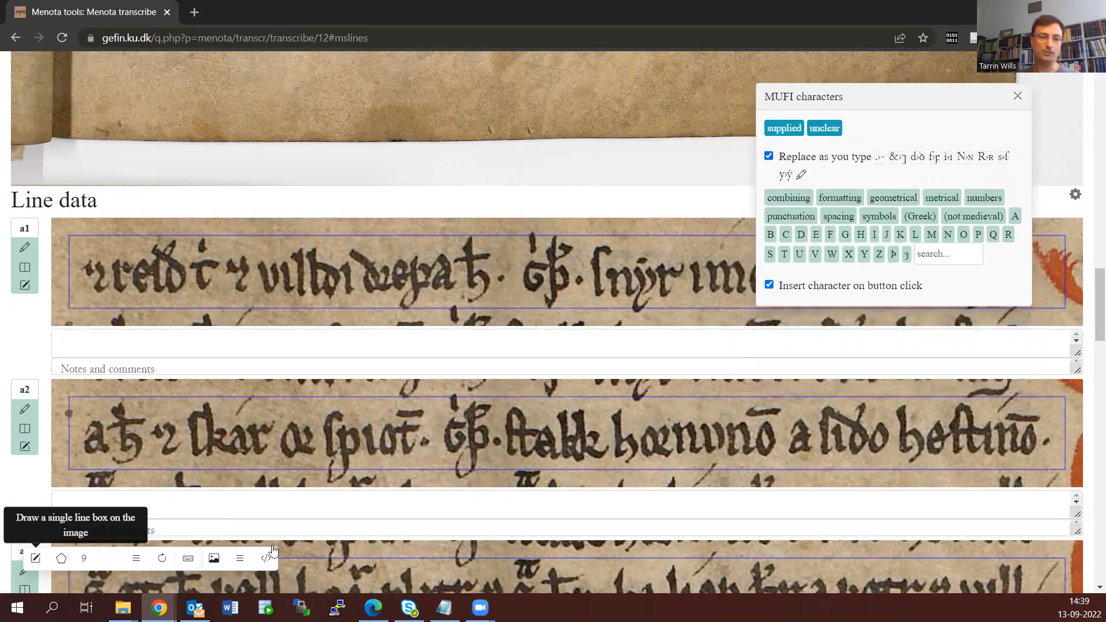
{"action": "left_click", "coordinate": [170, 562]}
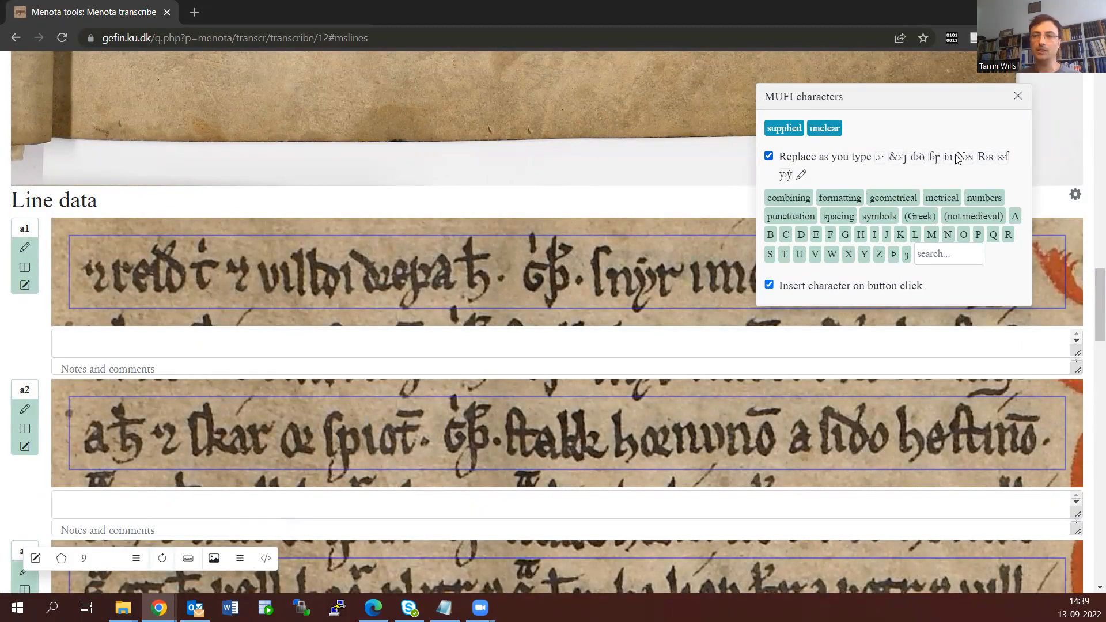
{"action": "left_click", "coordinate": [801, 175]}
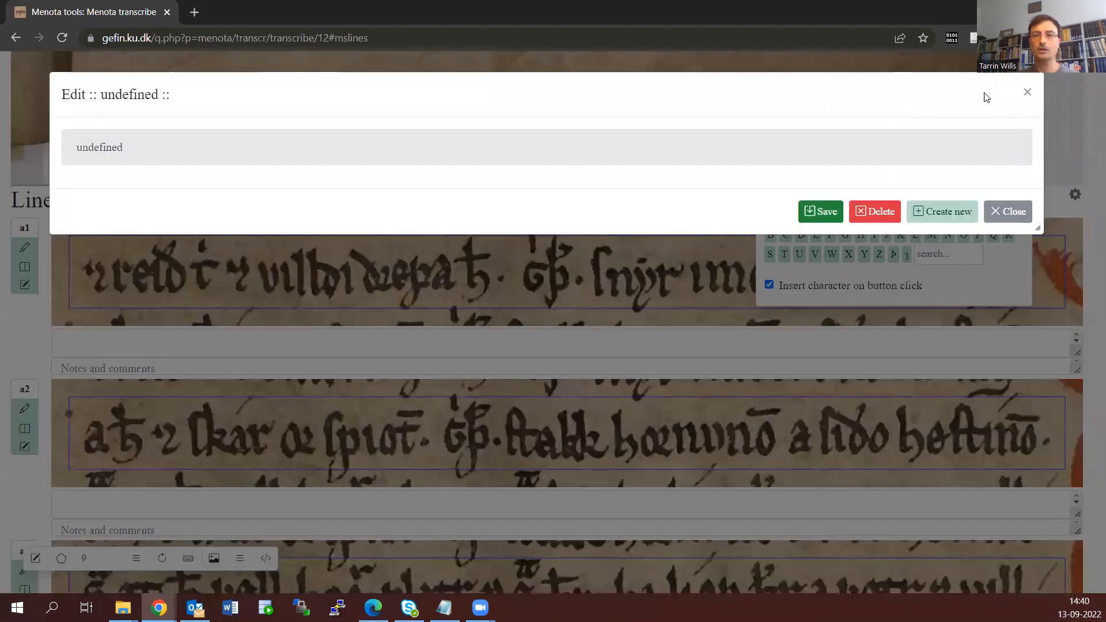
{"action": "left_click", "coordinate": [1026, 91]}
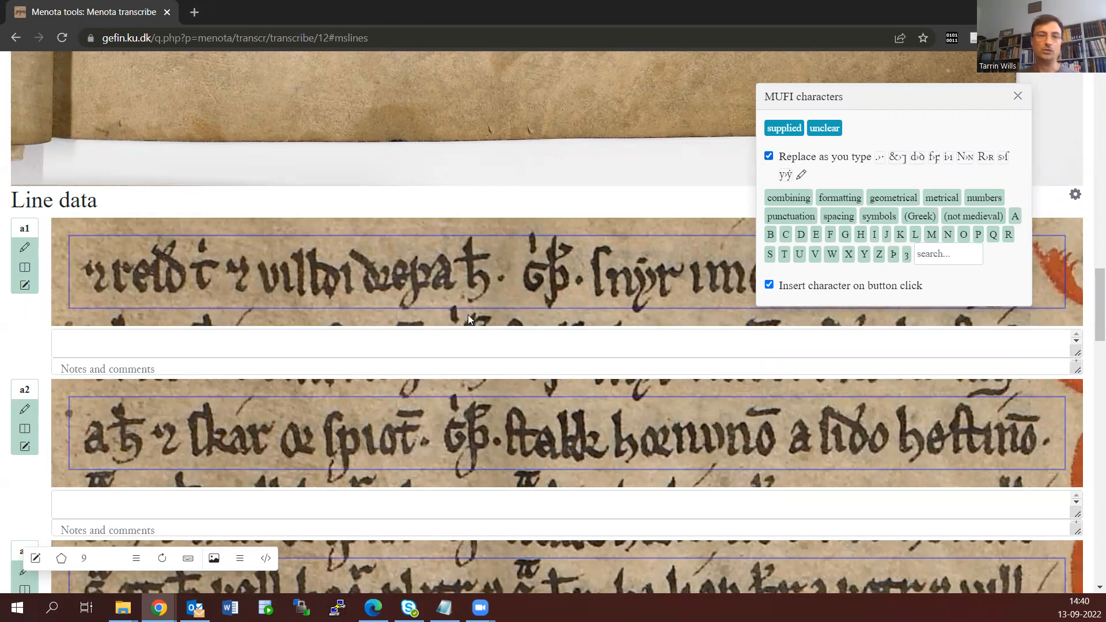
Begin line a1's transcription with "⁊ reıð tͥ", inserting the small eth and the combining small letter i from the MUFI characters
{"action": "left_click", "coordinate": [198, 341]}
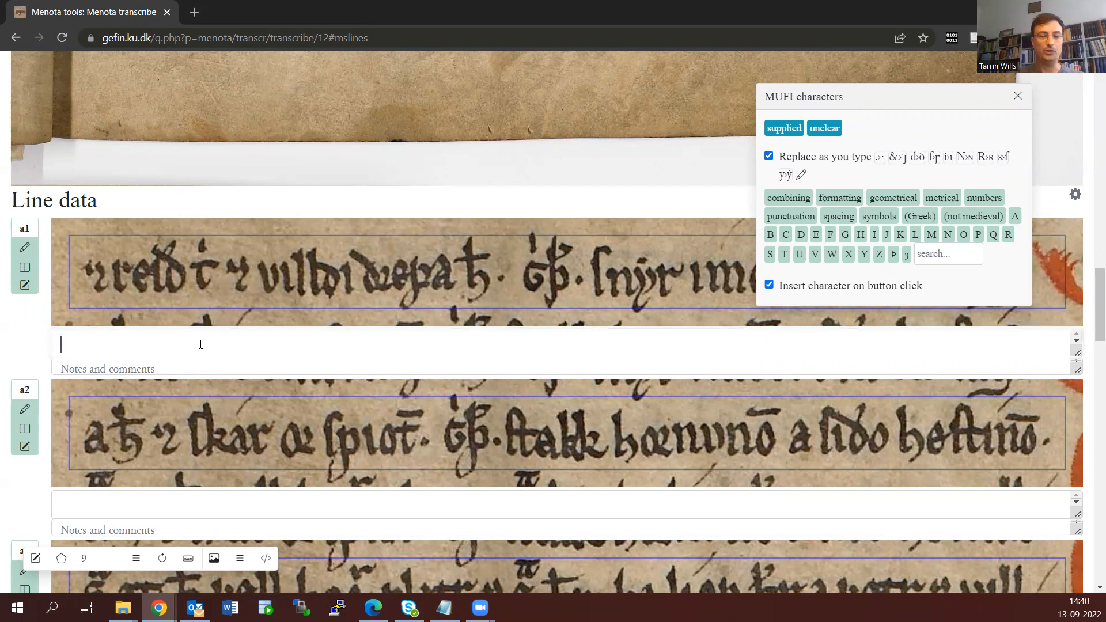
{"action": "type", "text": "&"}
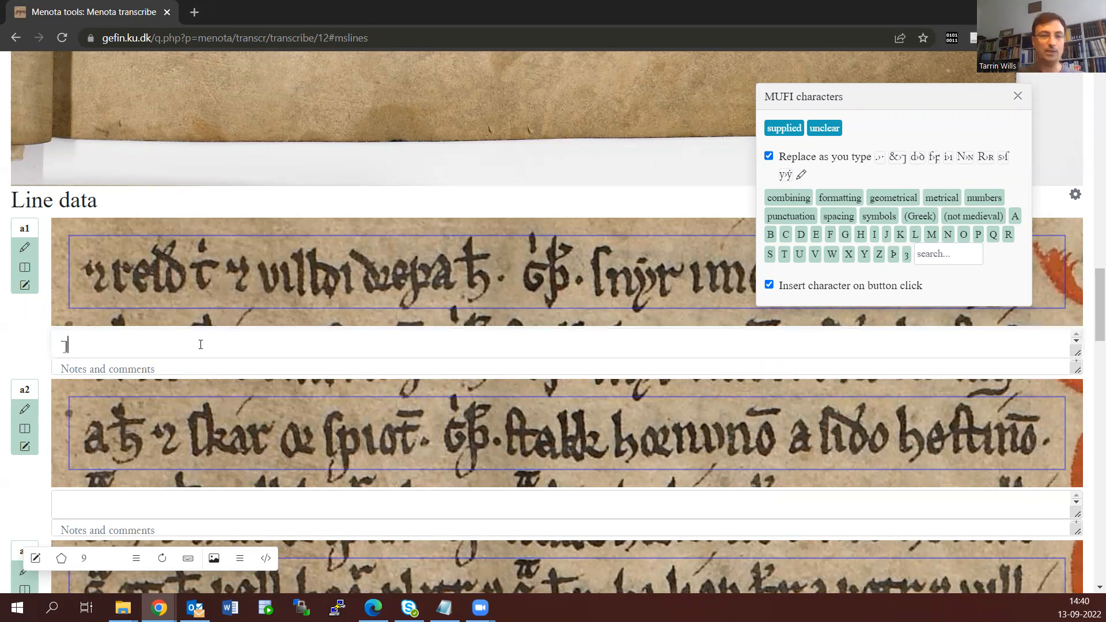
{"action": "type", "text": " rei"}
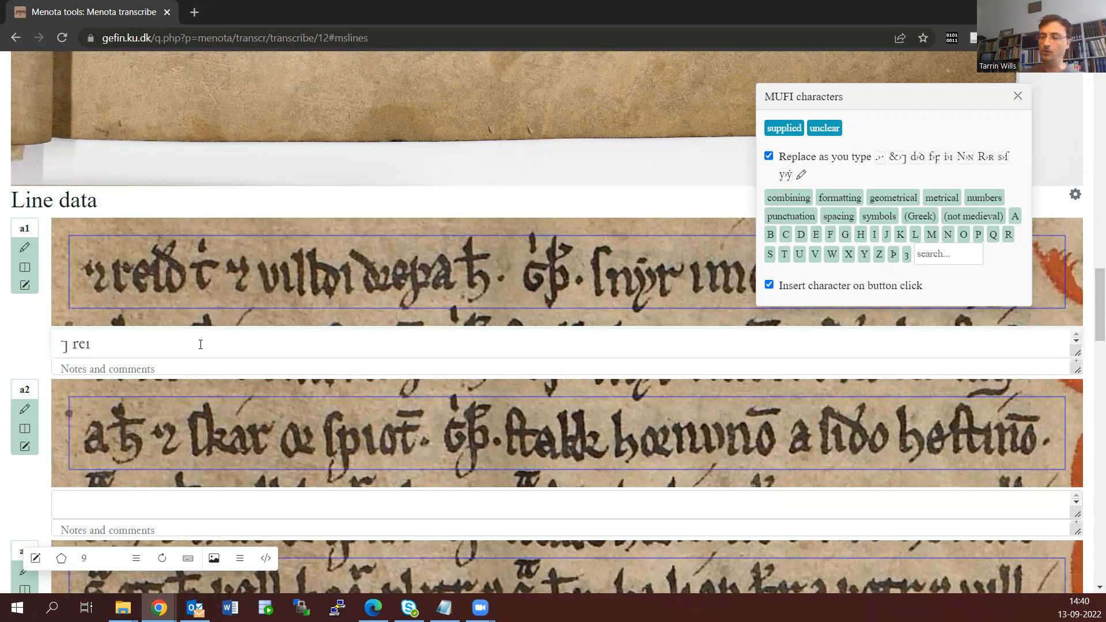
{"action": "left_click", "coordinate": [801, 234]}
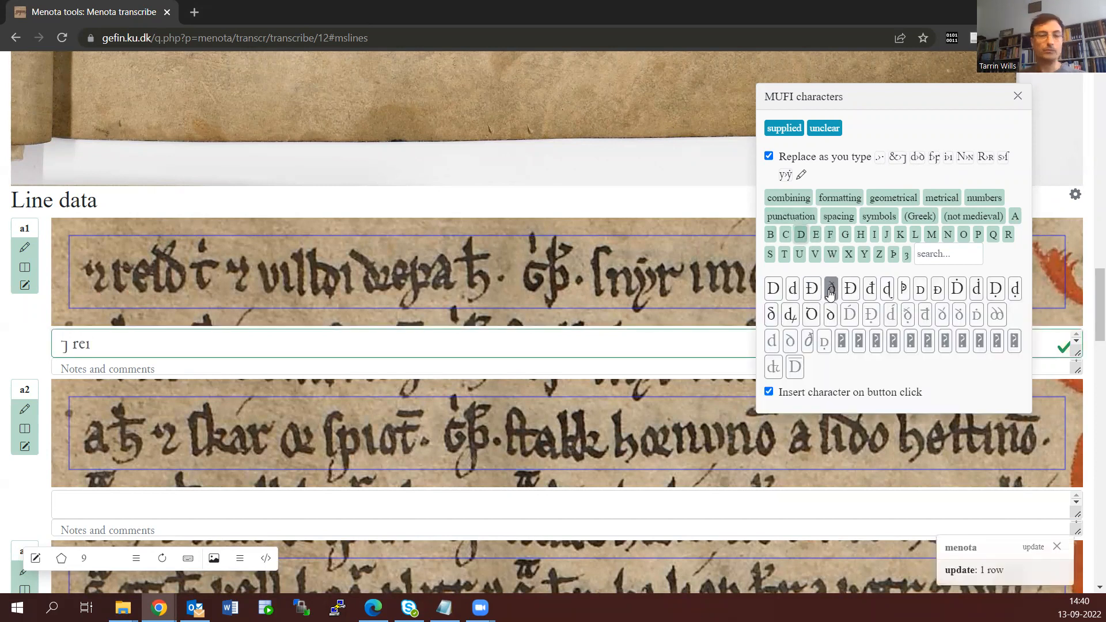
{"action": "left_click", "coordinate": [831, 288]}
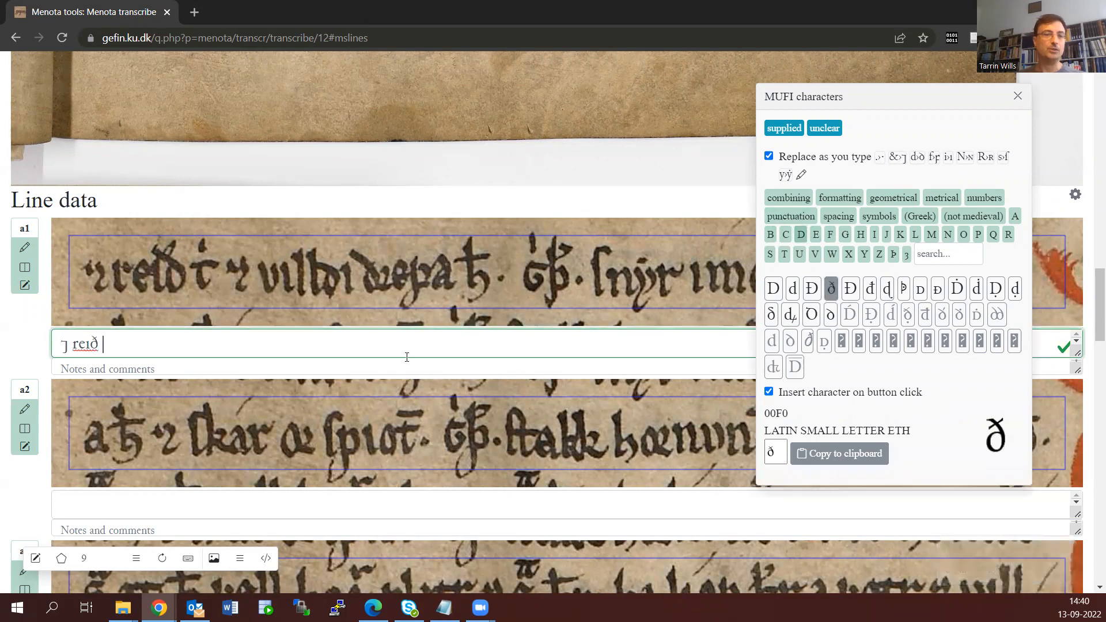
{"action": "type", "text": "t"}
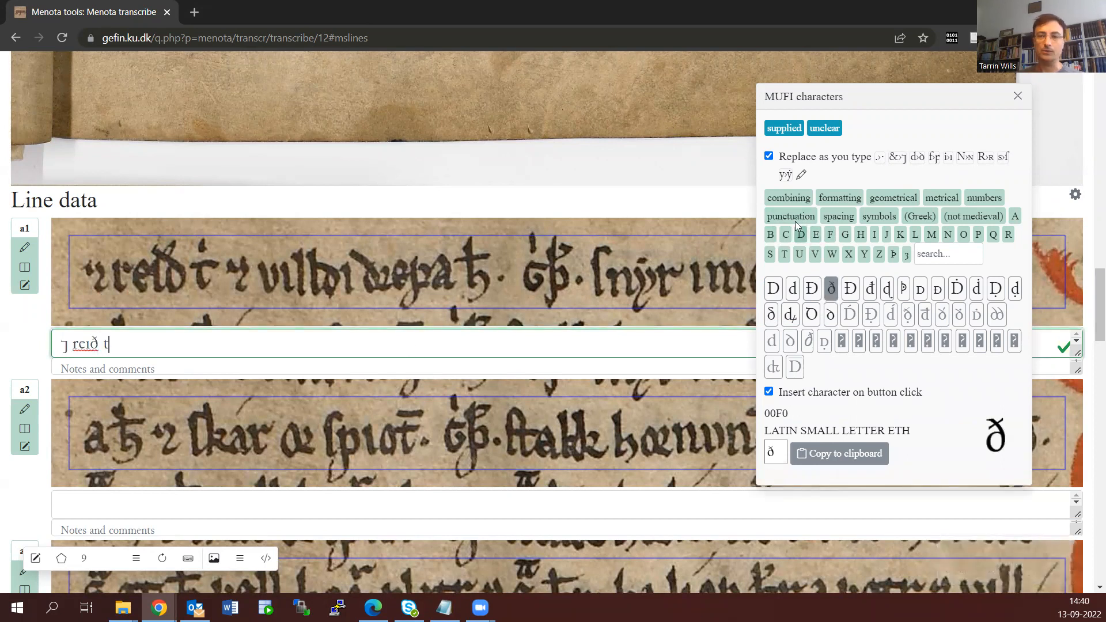
{"action": "left_click", "coordinate": [788, 199]}
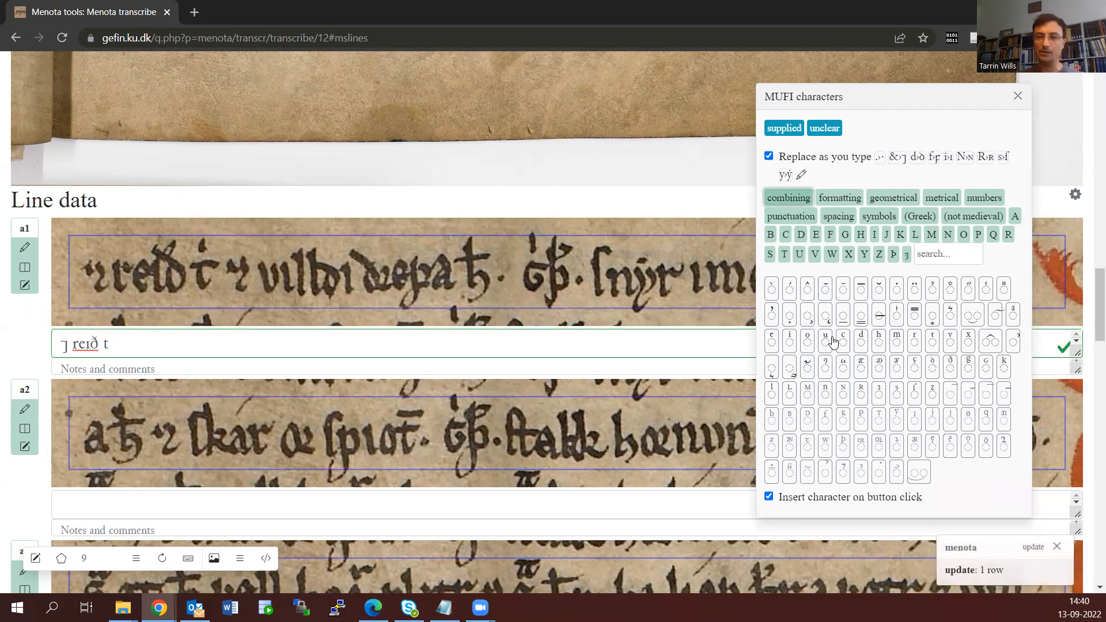
{"action": "left_click", "coordinate": [789, 340]}
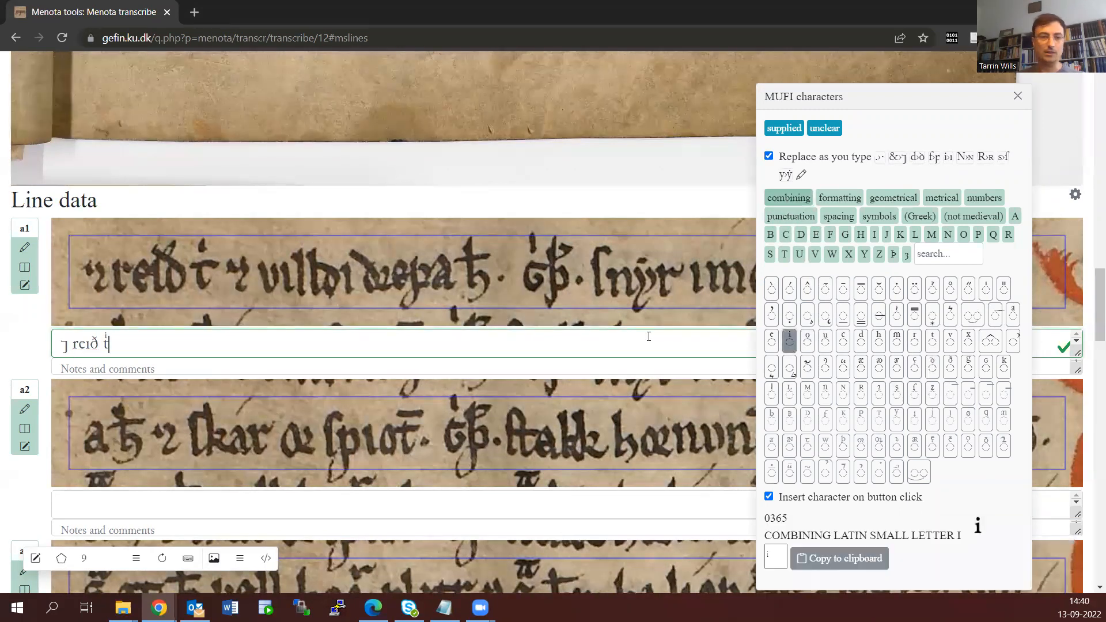
Continue line a1's transcription with "⁊ vıllꝺı ꝺꝛ", inserting the r rotunda from the MUFI characters under R
{"action": "type", "text": "&"}
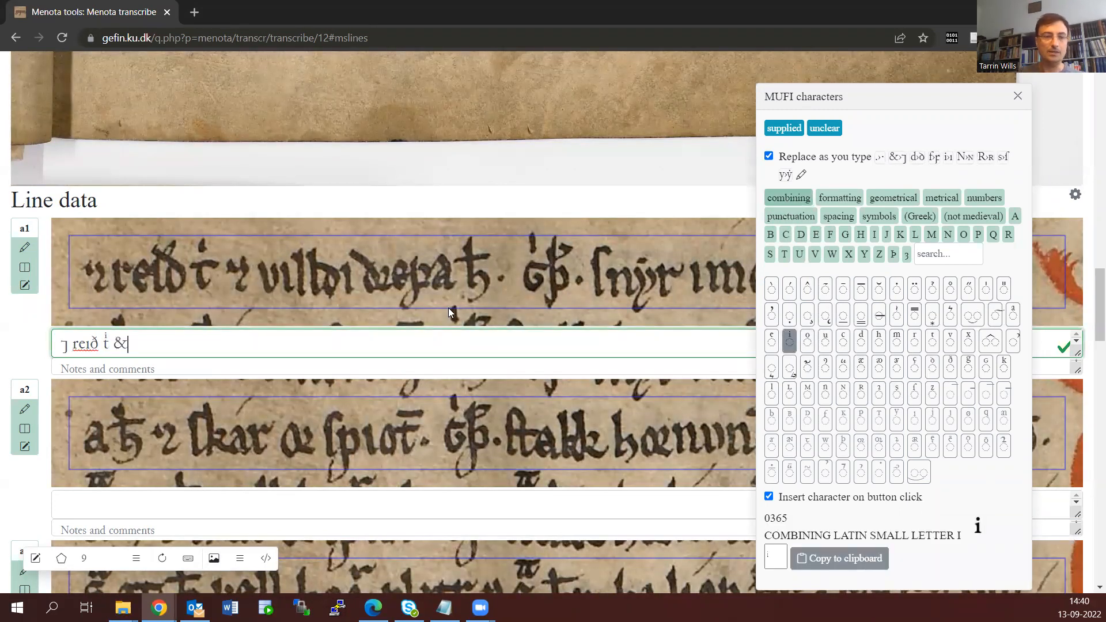
{"action": "type", "text": " vıllð"}
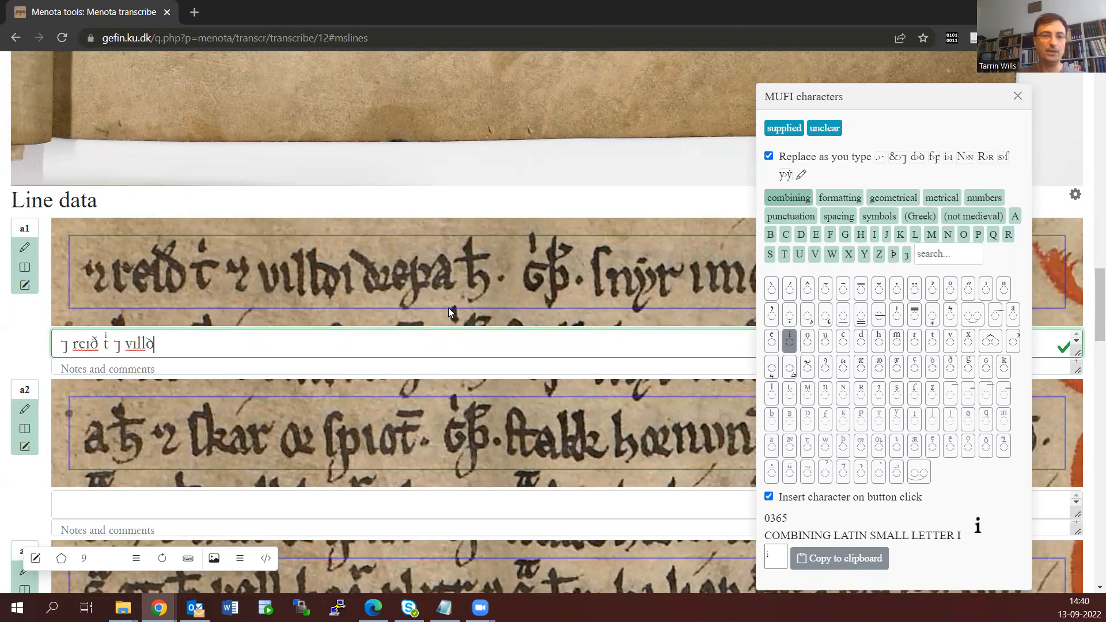
{"action": "type", "text": "ı ðr"}
{"action": "key", "text": "BackSpace"}
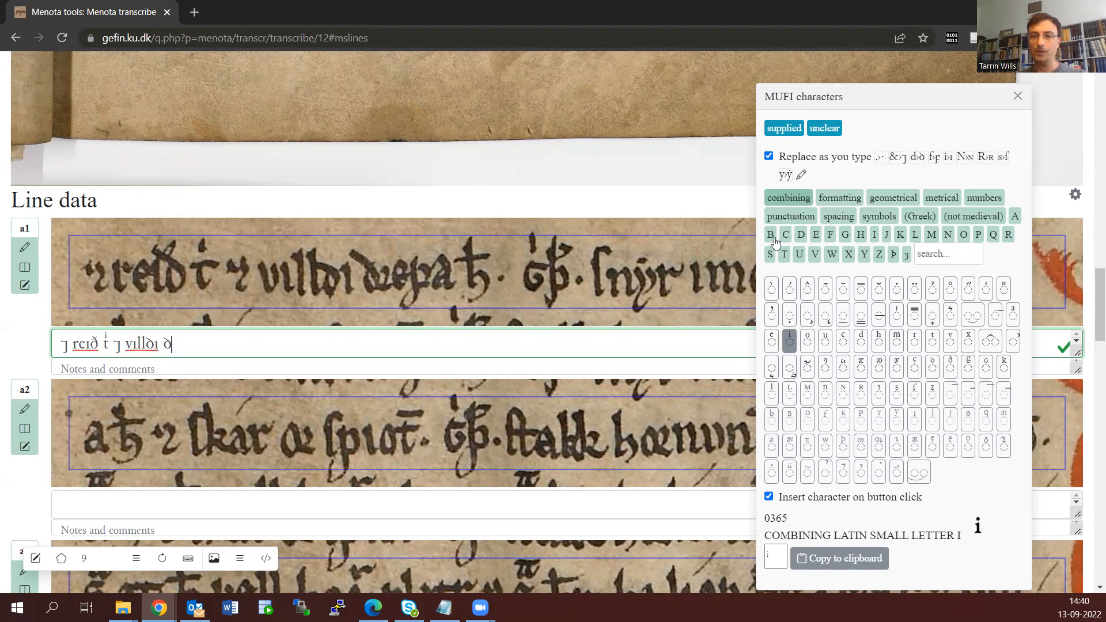
{"action": "left_click", "coordinate": [1007, 235]}
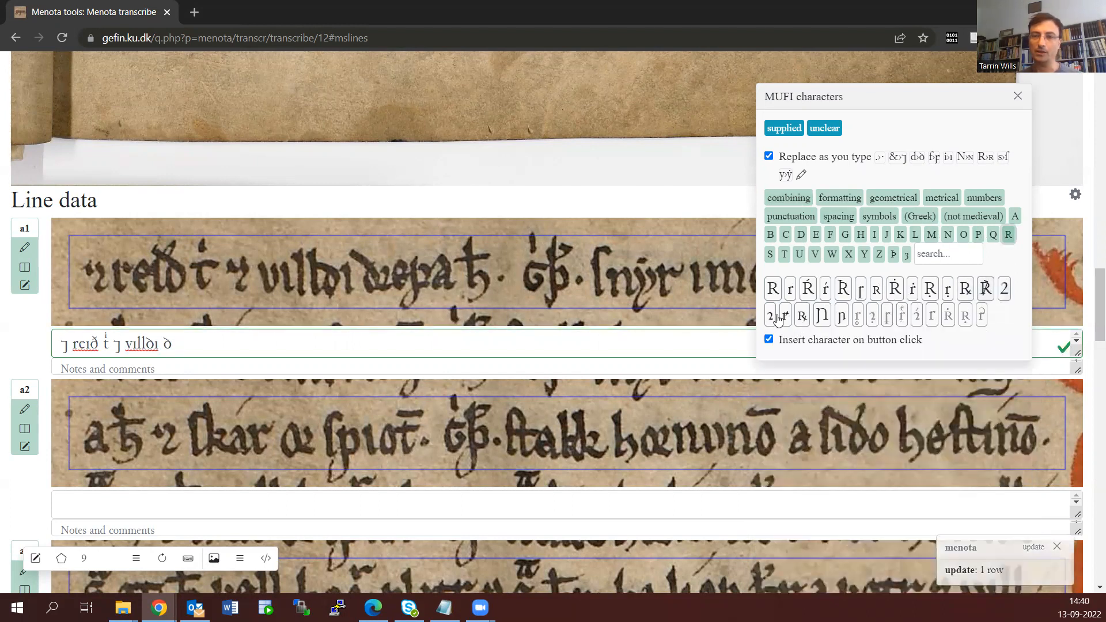
{"action": "left_click", "coordinate": [770, 315]}
Search the MUFI characters for "rotunda" and return to line a1's transcription
{"action": "left_click", "coordinate": [953, 262]}
{"action": "type", "text": "rotunda"}
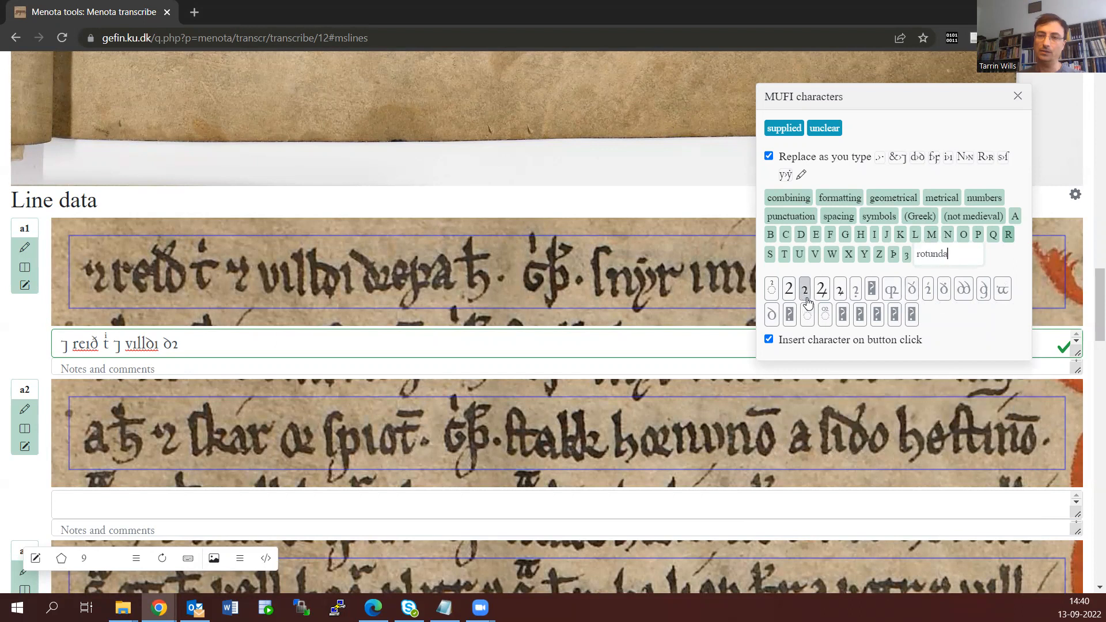
{"action": "left_click", "coordinate": [329, 348]}
{"action": "type", "text": "ðꝛ"}
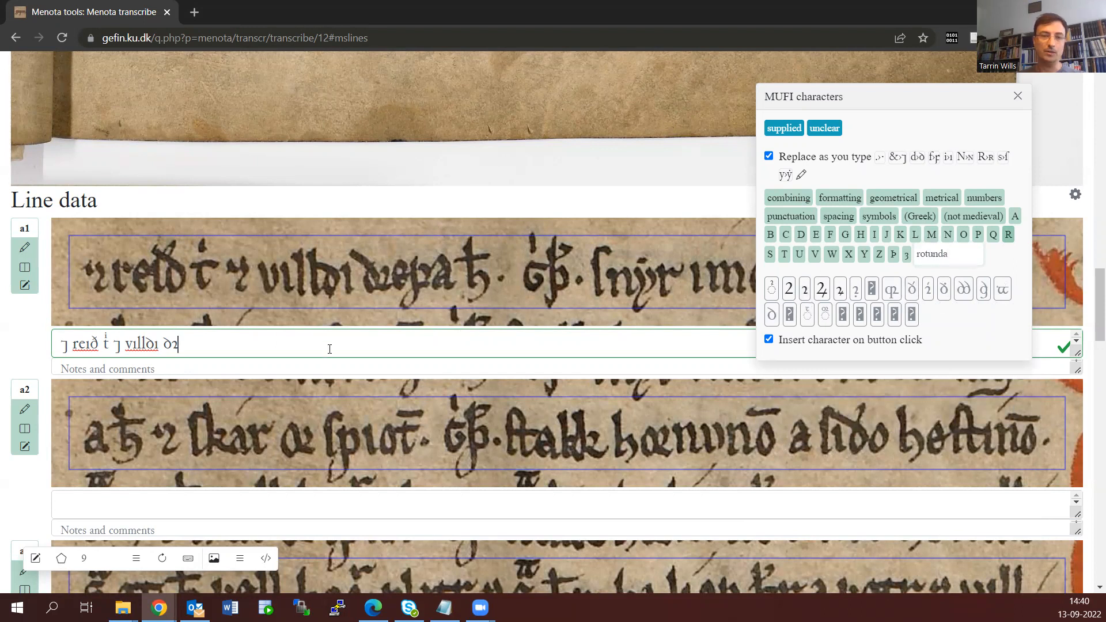
{"action": "type", "text": "epa"}
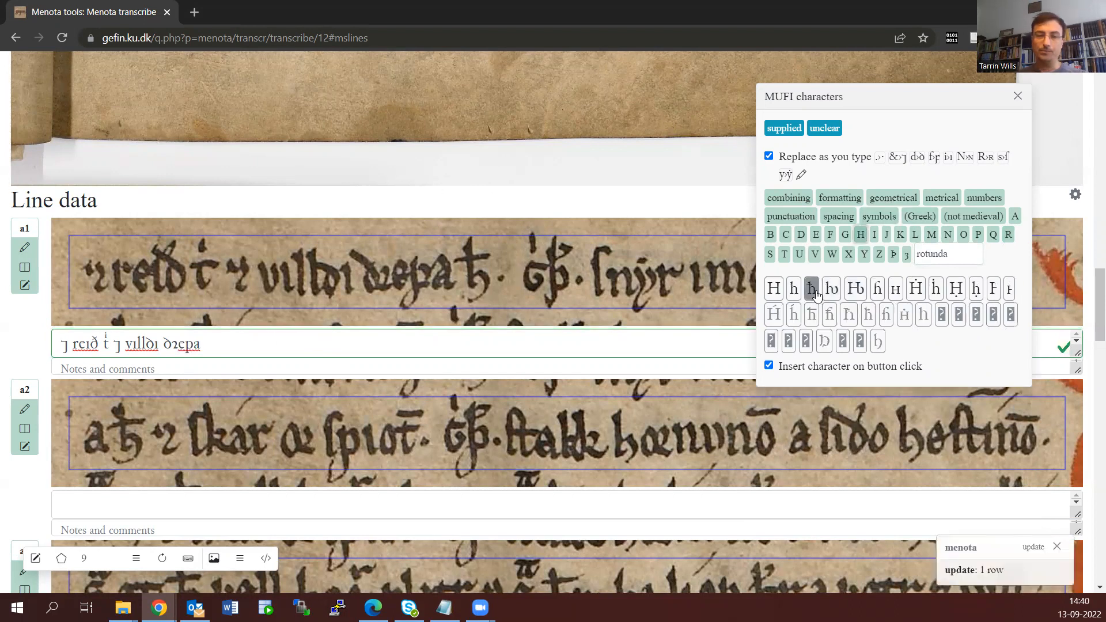
Add "epa ħ·" to line a1's transcription, inserting the h with stroke from the MUFI characters, and close the character palette
{"action": "left_click", "coordinate": [811, 288]}
{"action": "left_click", "coordinate": [520, 345]}
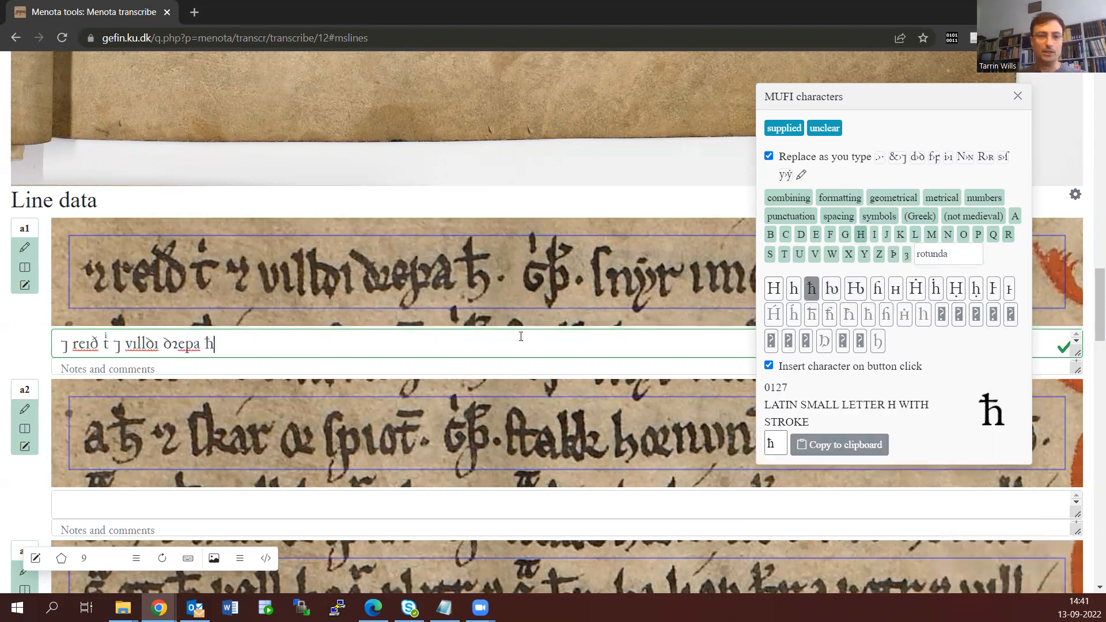
{"action": "type", "text": "."}
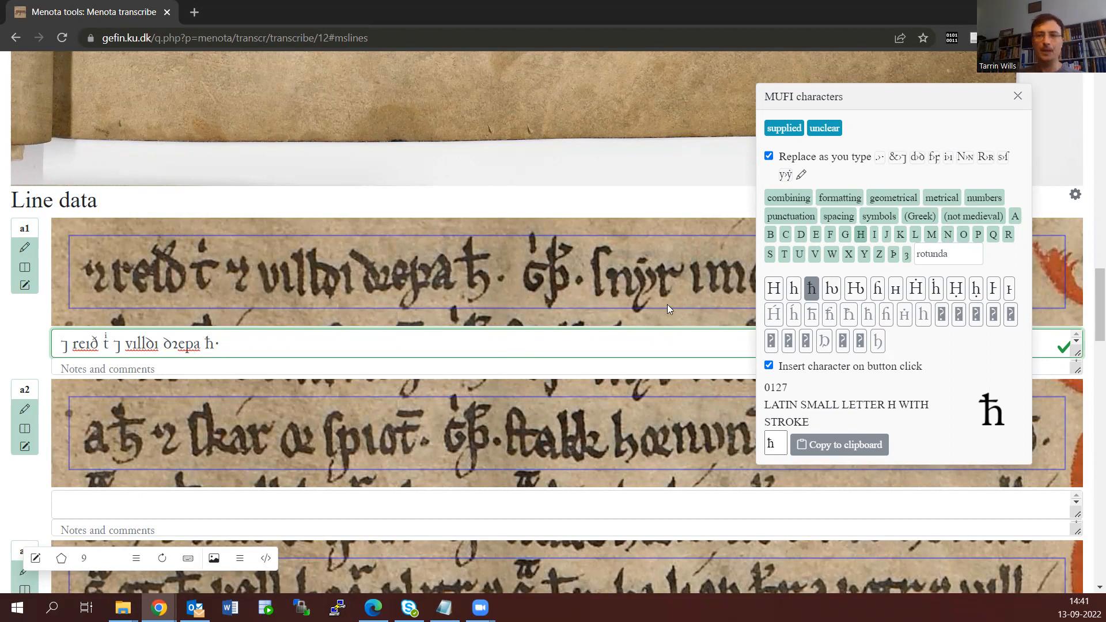
{"action": "left_click", "coordinate": [1018, 97]}
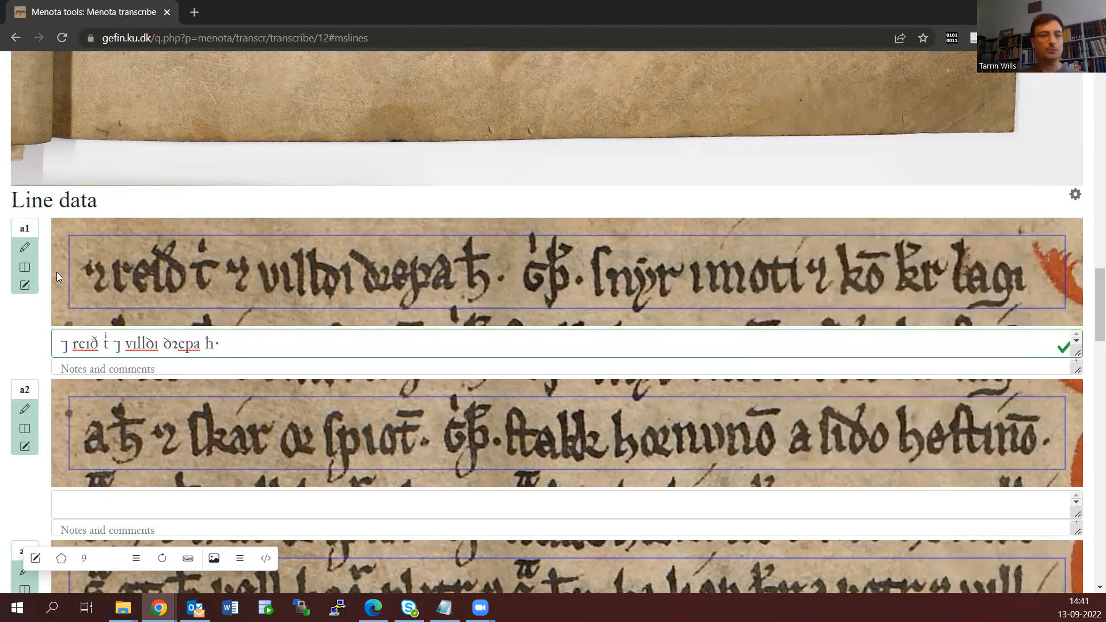
Tokenize line a1 from its transcription, save the tokens at the facsimile level, and refresh the transcription view
{"action": "left_click", "coordinate": [25, 269]}
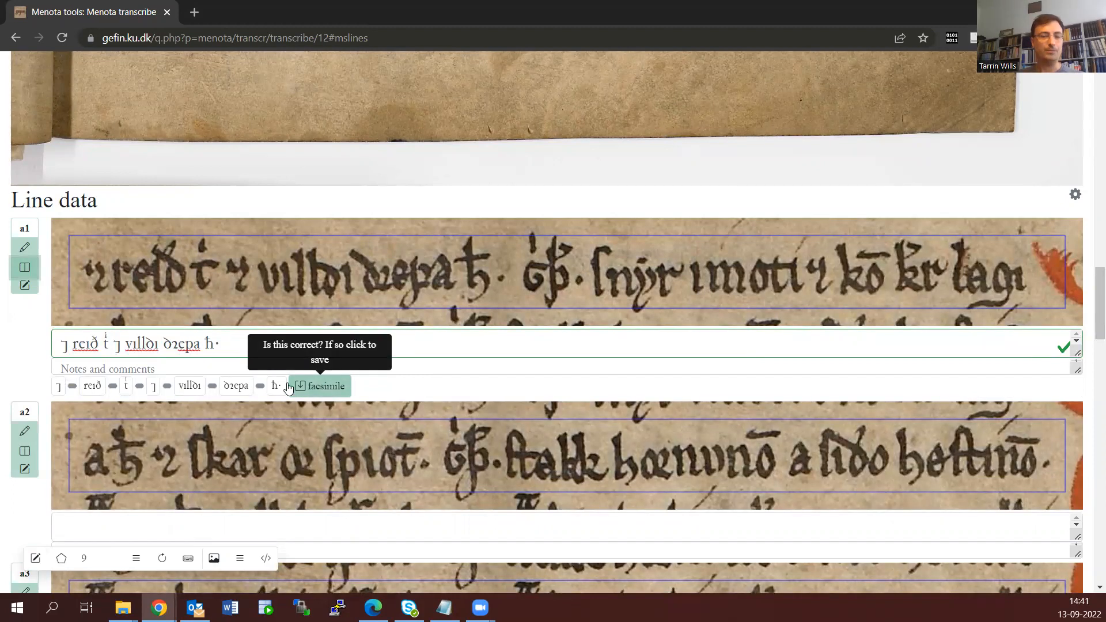
{"action": "left_click", "coordinate": [324, 389]}
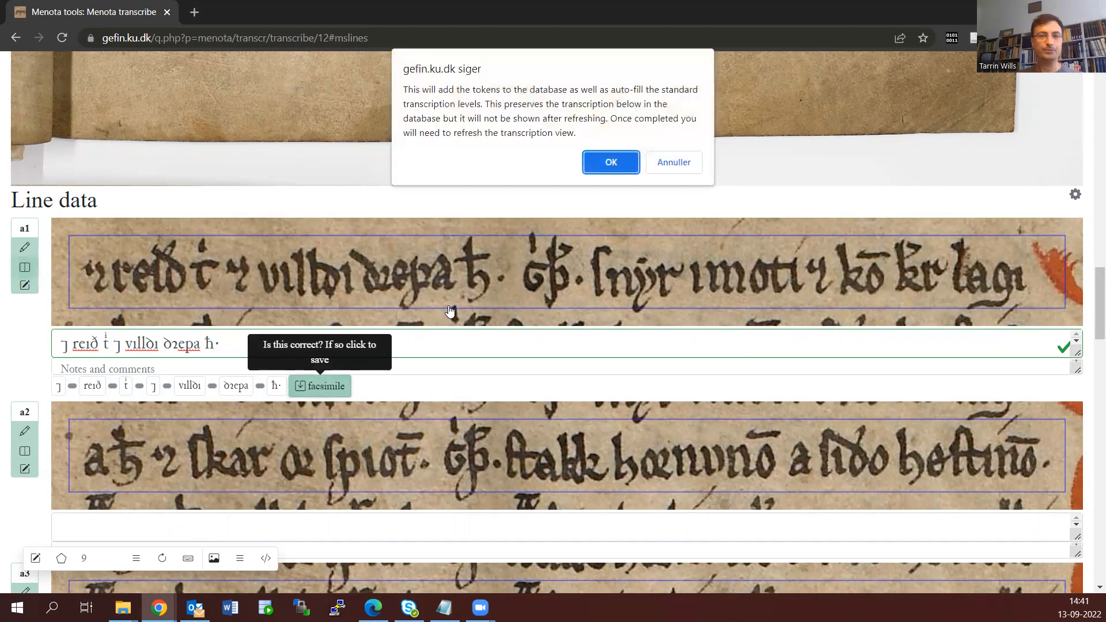
{"action": "left_click", "coordinate": [617, 171]}
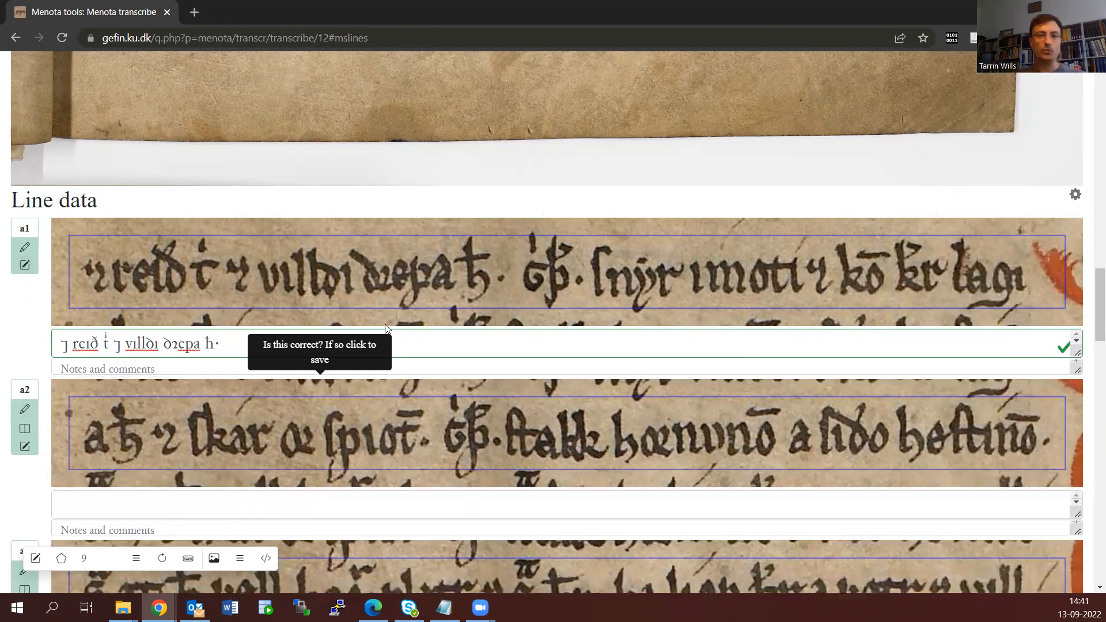
{"action": "left_click", "coordinate": [168, 562]}
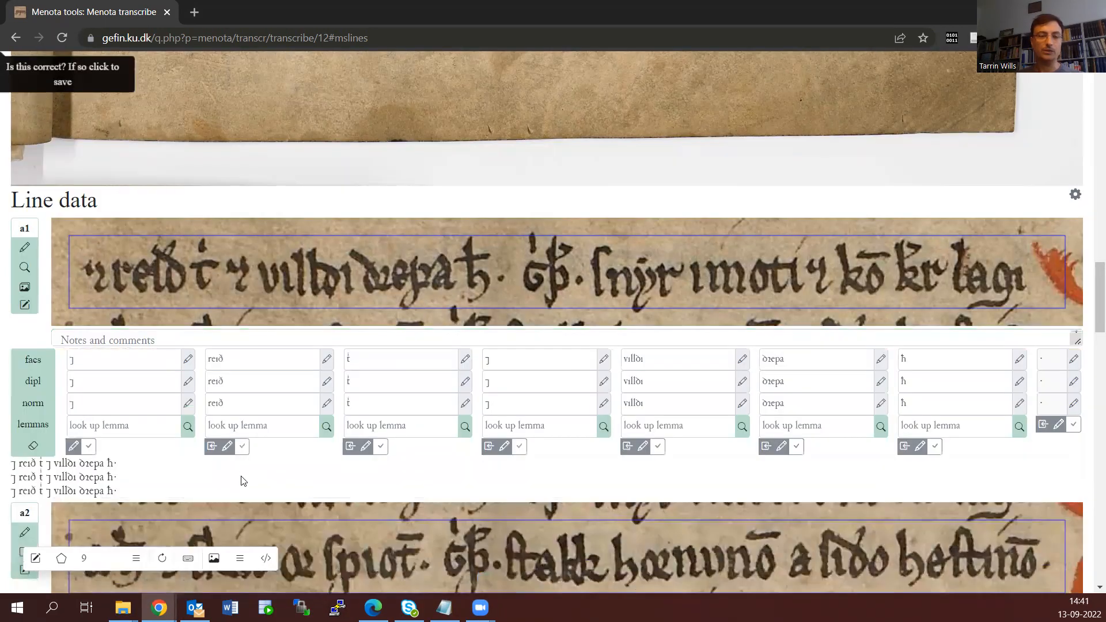